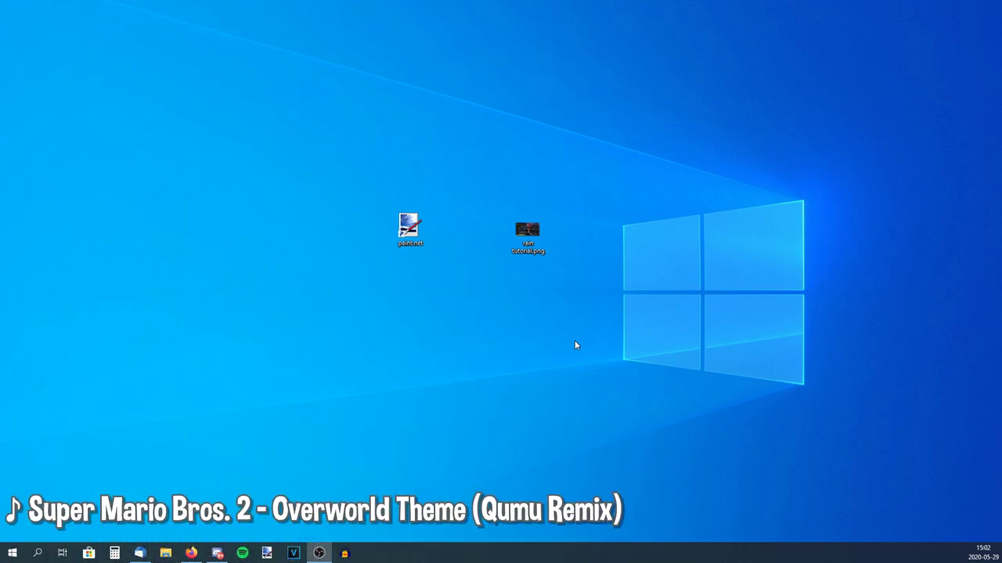
Step: Open rain tutorial.png in Paint.NET by dropping it onto the desktop shortcut
left_click_drag(353, 291, 447, 195)
left_click(427, 314)
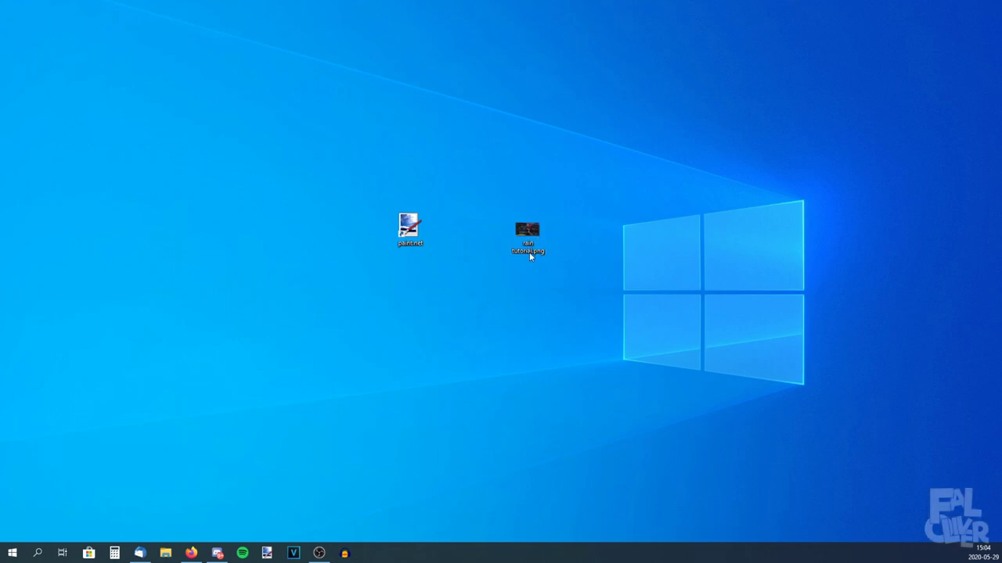
left_click_drag(532, 232, 404, 230)
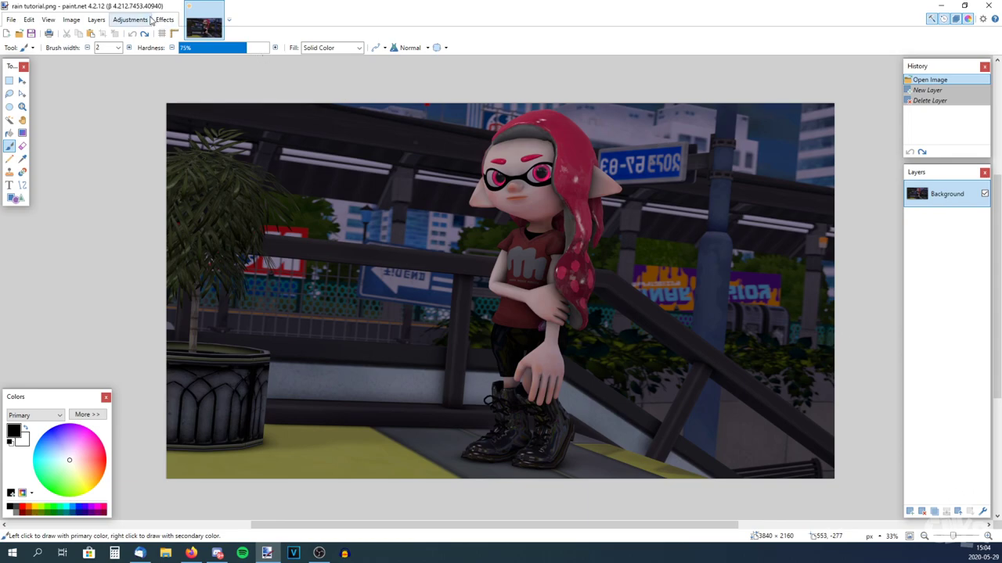
left_click(130, 20)
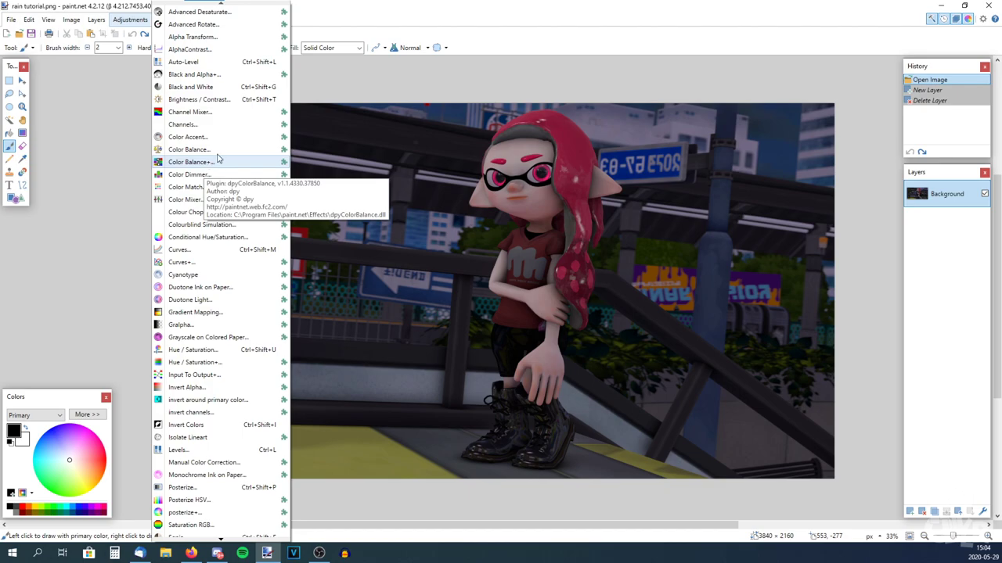
left_click(530, 7)
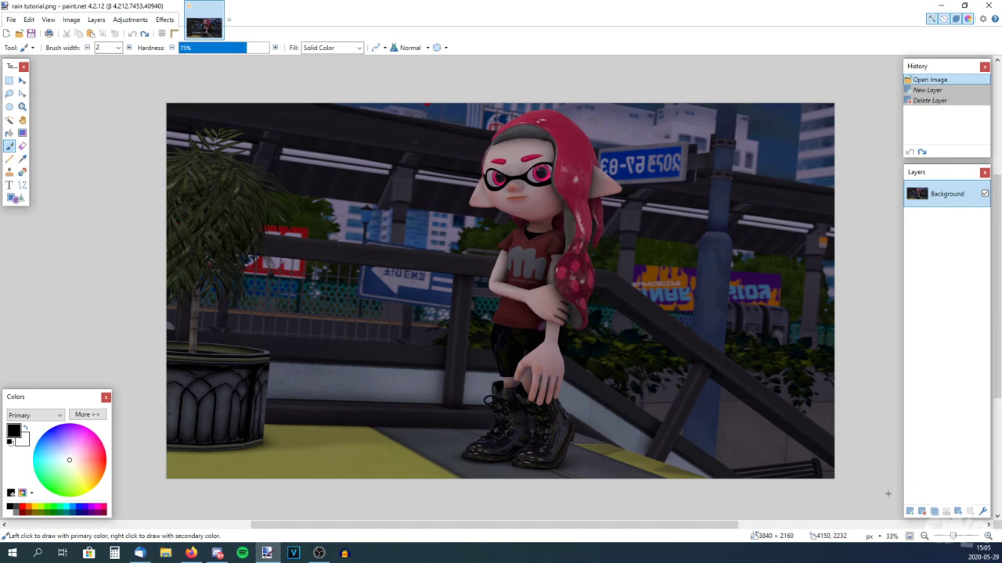
left_click(909, 514)
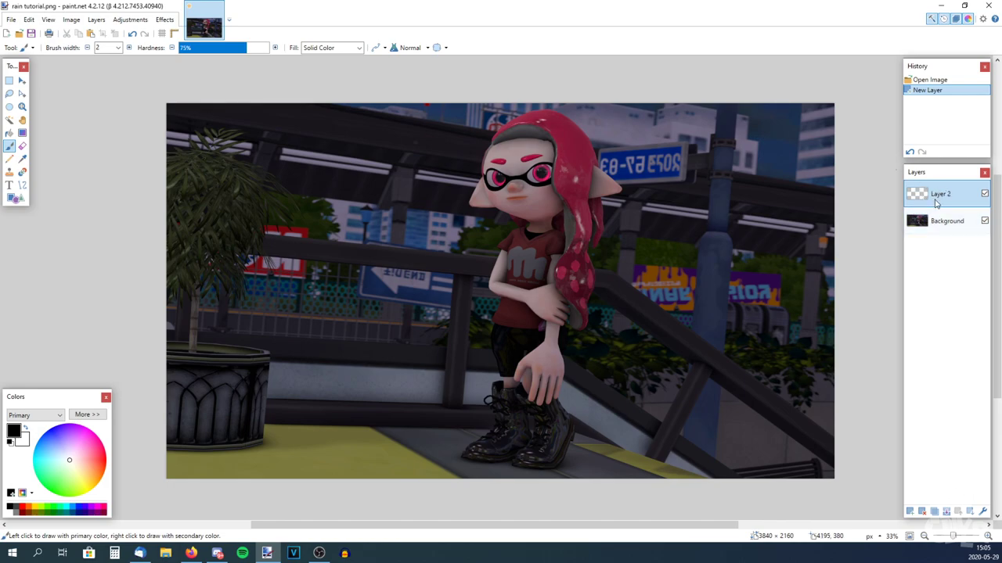
Step: Fill Layer 2 entirely with flat grey using the Paint Bucket
left_click(16, 511)
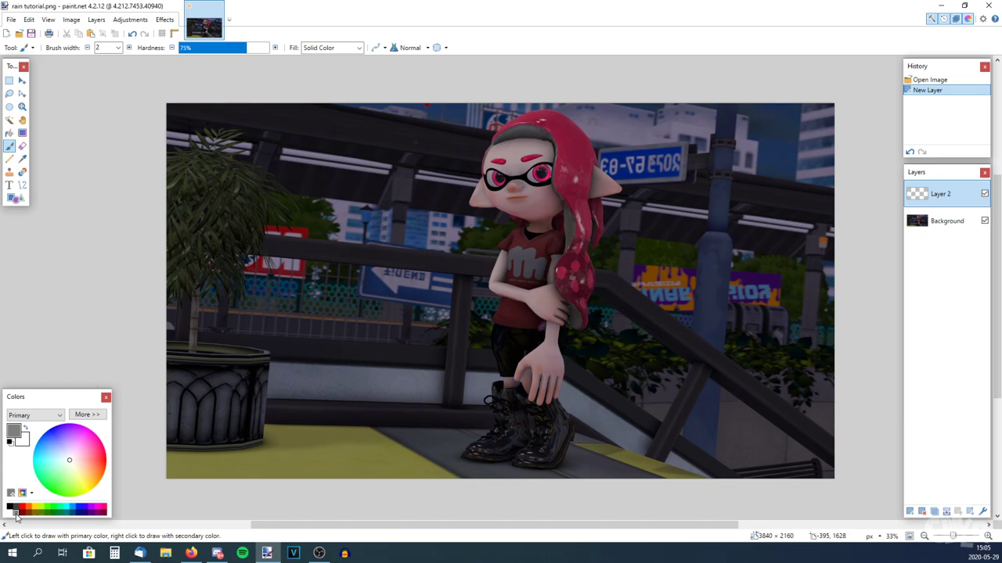
left_click(10, 134)
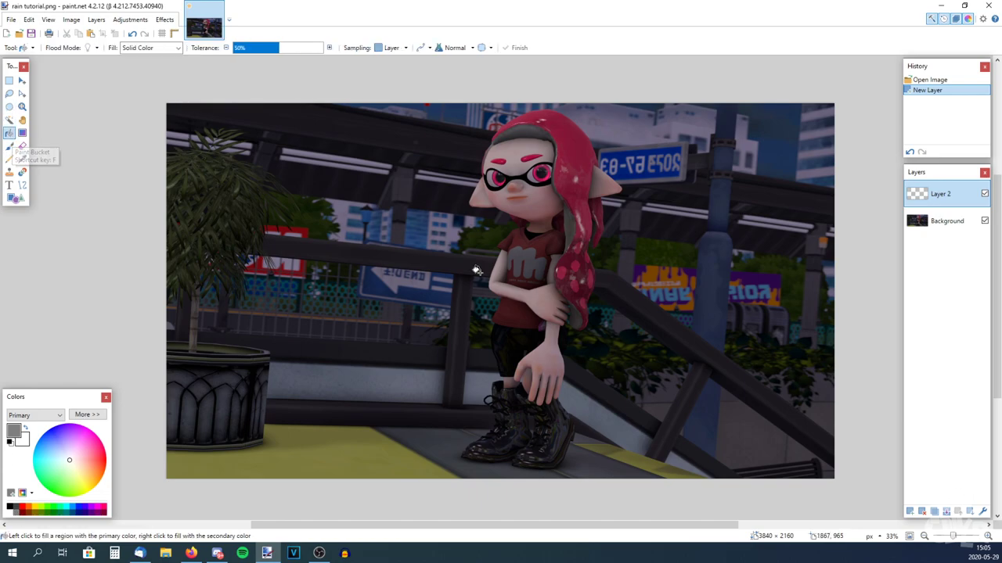
left_click(402, 222)
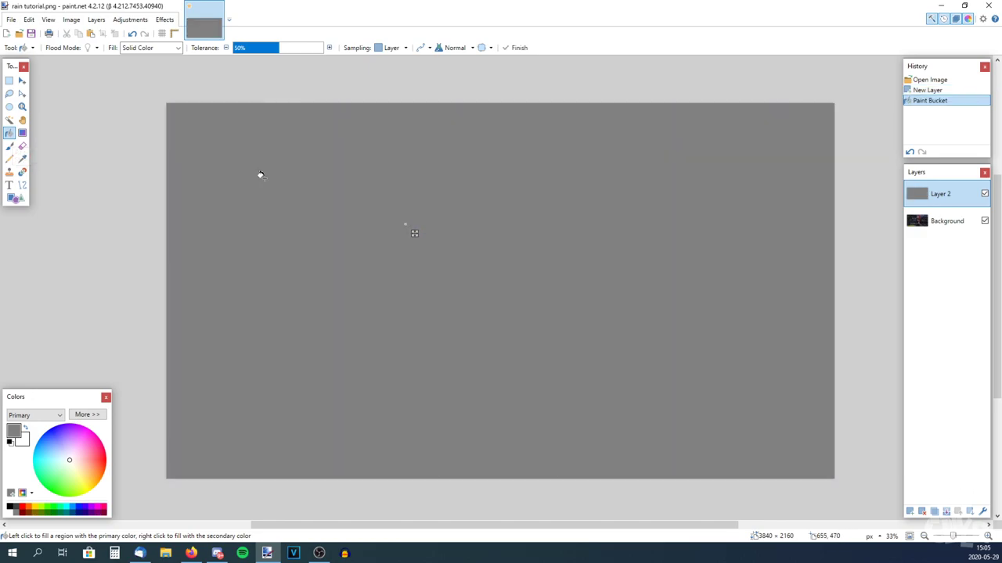
left_click(164, 20)
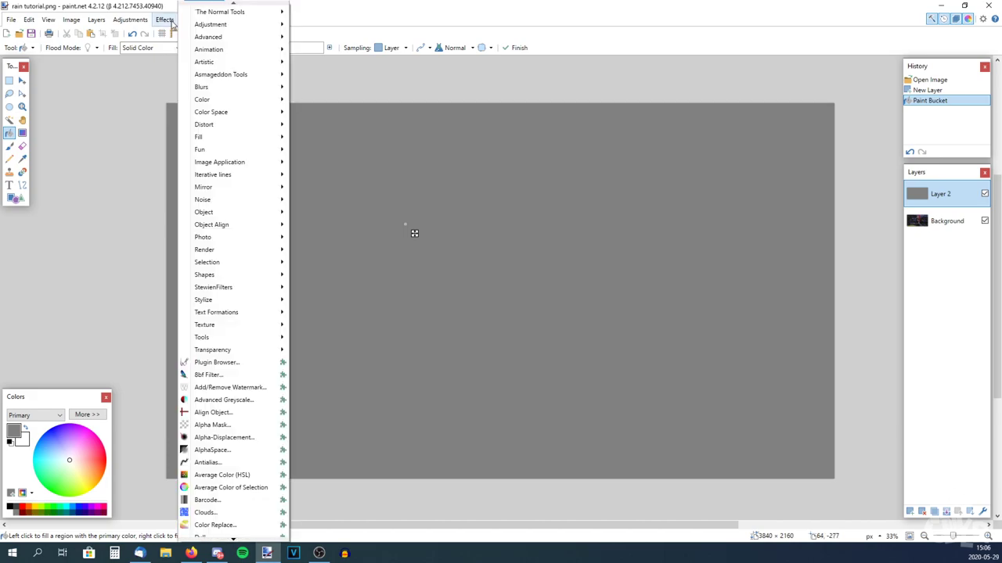
Step: Add noise to the grey layer with Intensity 100, Color Saturation 0 and Coverage 100
mouse_move(239, 205)
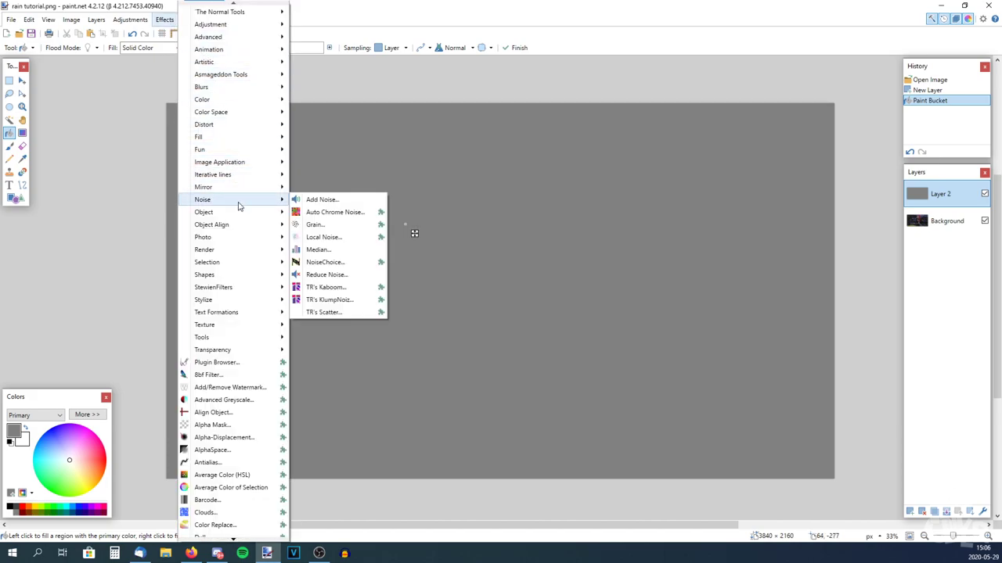
left_click(327, 202)
left_click_drag(461, 221, 257, 147)
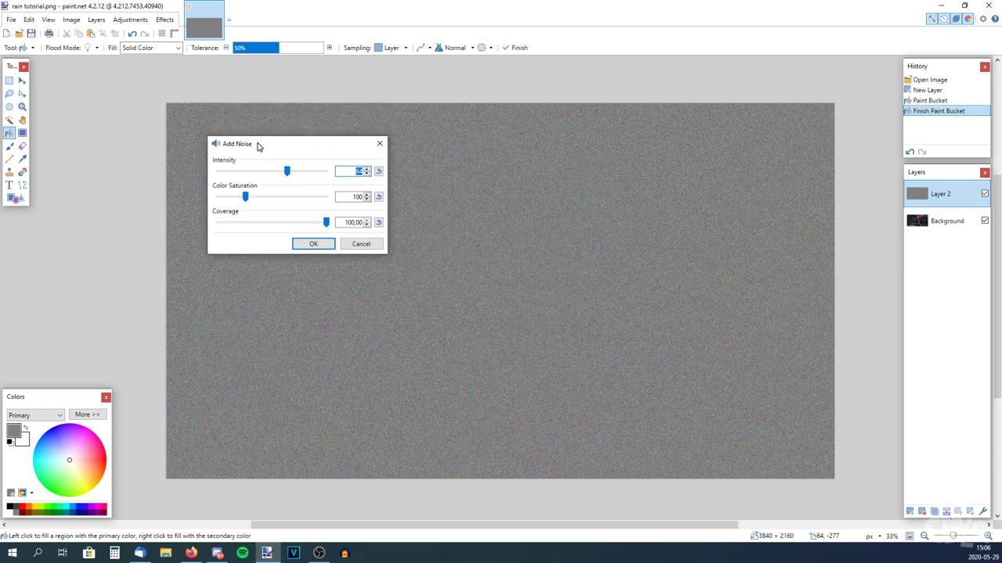
left_click_drag(287, 178, 379, 179)
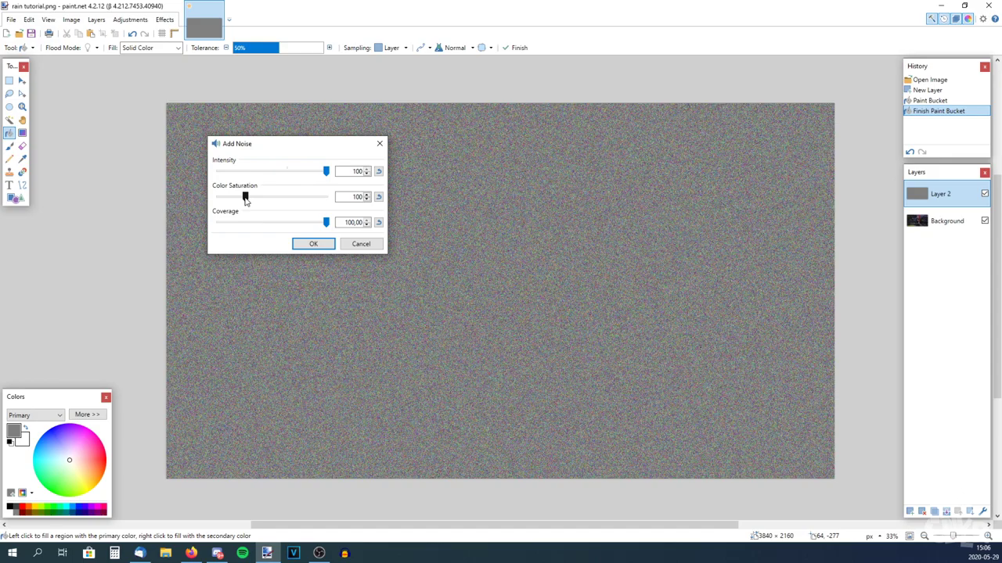
left_click_drag(244, 202, 153, 205)
mouse_move(326, 222)
left_mouse_down()
mouse_move(290, 224)
mouse_move(327, 223)
left_mouse_up()
left_click(306, 245)
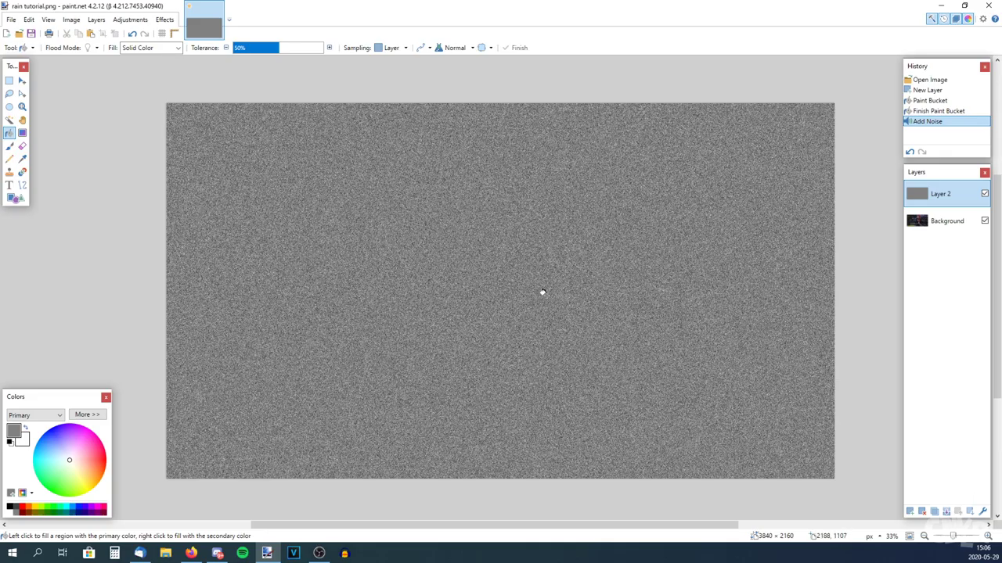
scroll(476, 280, "up", 4)
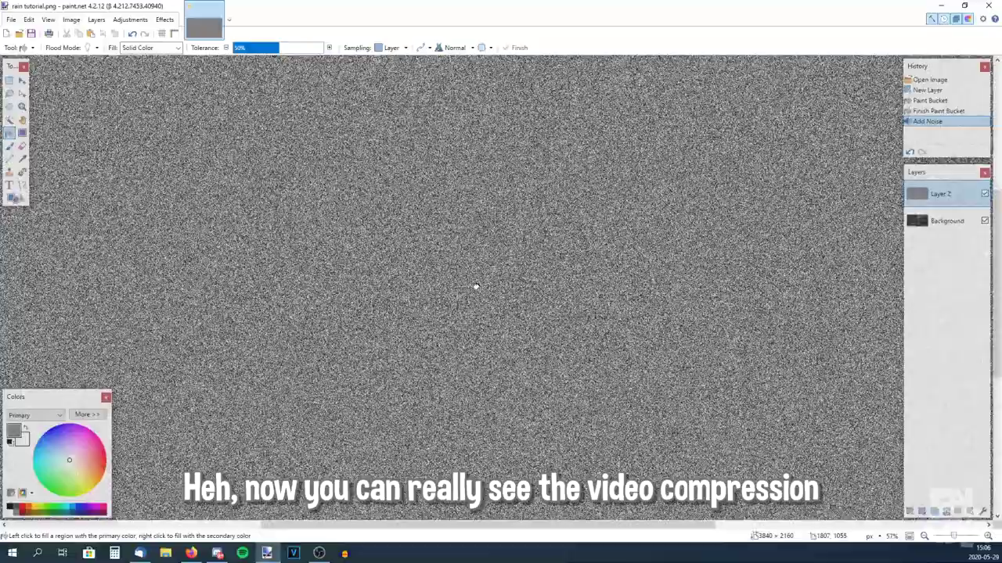
scroll(474, 286, "down", 3)
mouse_move(952, 536)
left_mouse_down()
mouse_move(944, 537)
mouse_move(952, 537)
left_mouse_up()
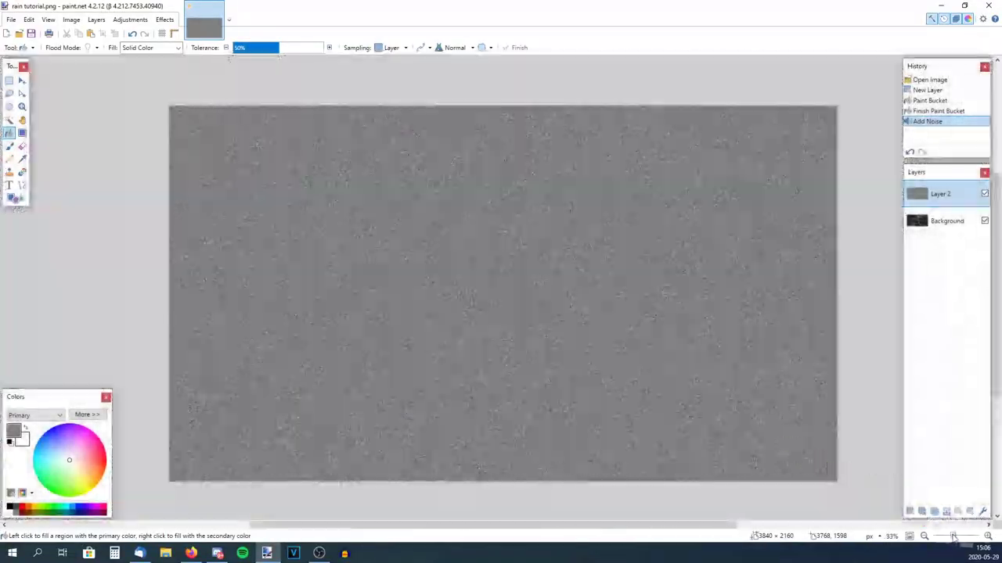
Step: Scale Layer 2's noise up to 1,60 with Layers > Rotate / Zoom
left_click(98, 20)
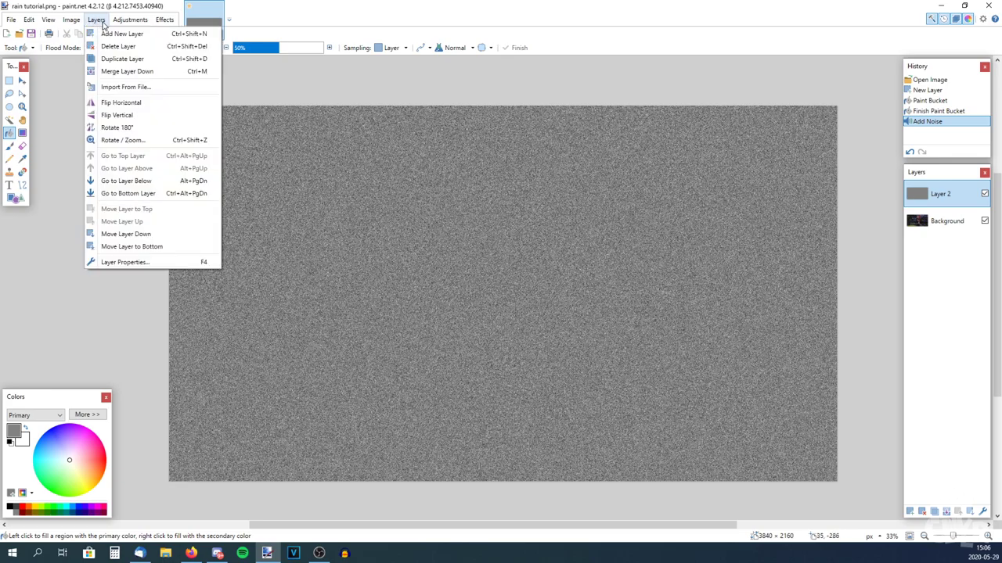
left_click(135, 140)
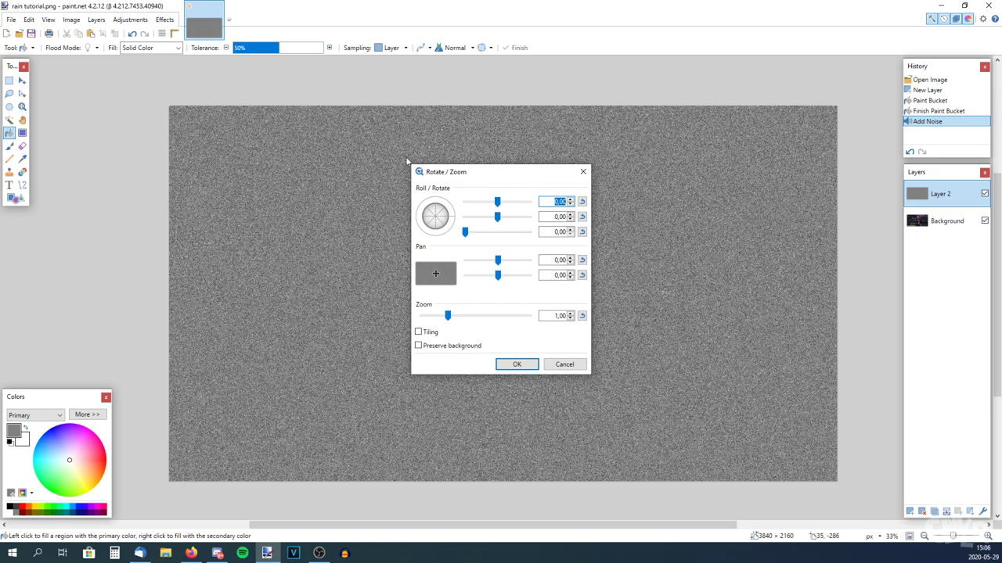
left_click_drag(462, 177, 300, 177)
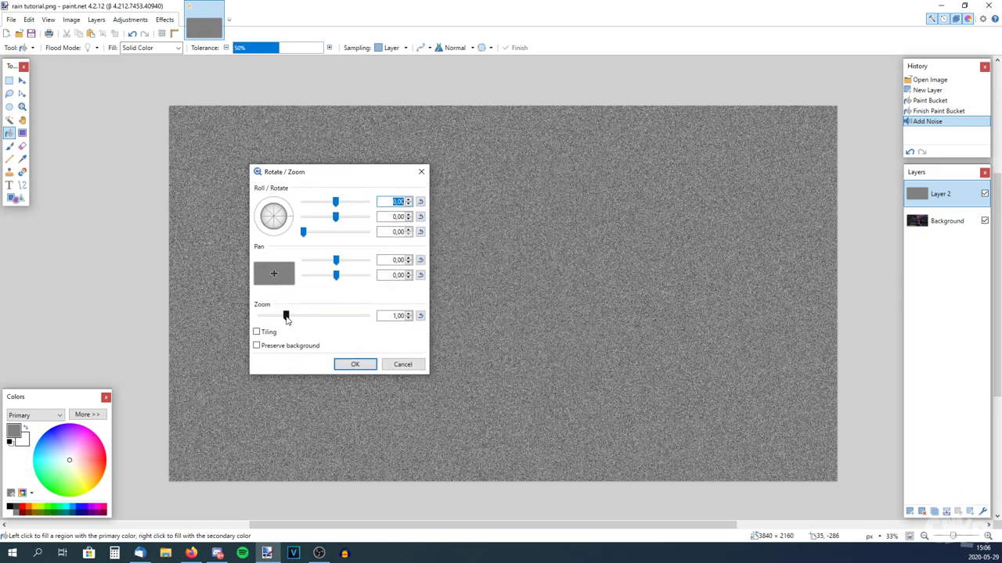
left_click_drag(286, 317, 294, 319)
left_click(354, 364)
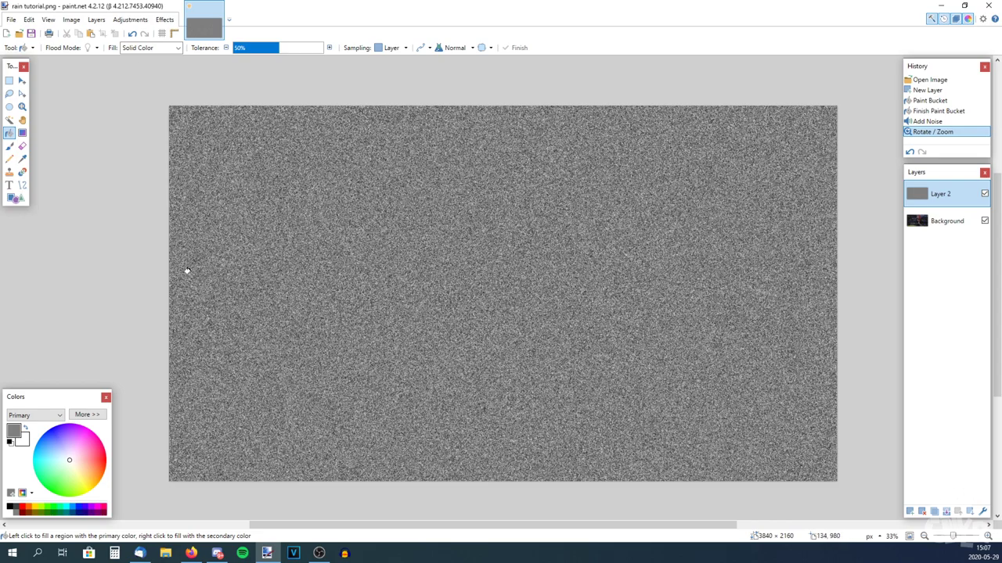
left_click(161, 20)
Step: Apply a centred Motion Blur at about 94.5° with distance 74 to the noise
mouse_move(223, 110)
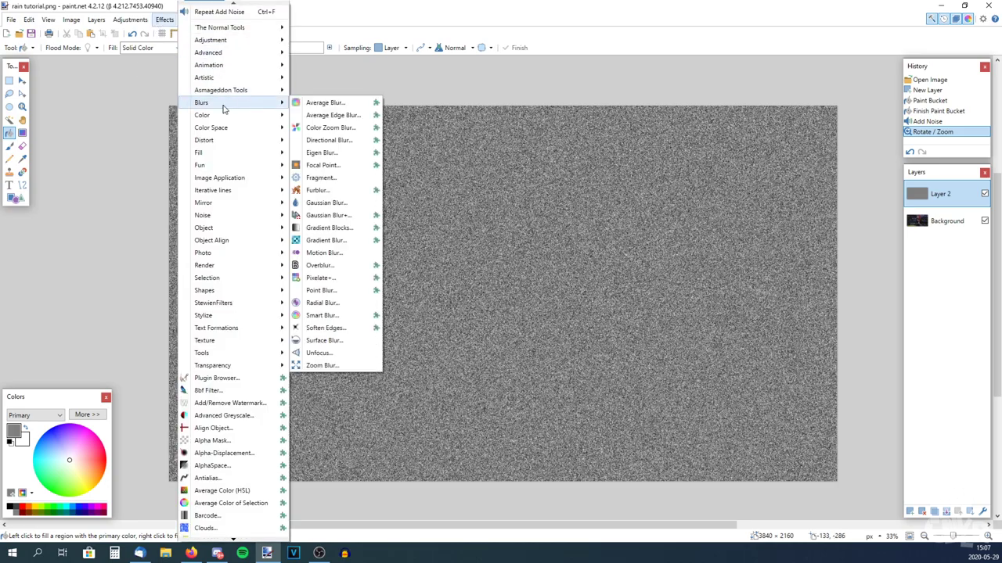
left_click(338, 254)
left_click_drag(464, 216, 130, 226)
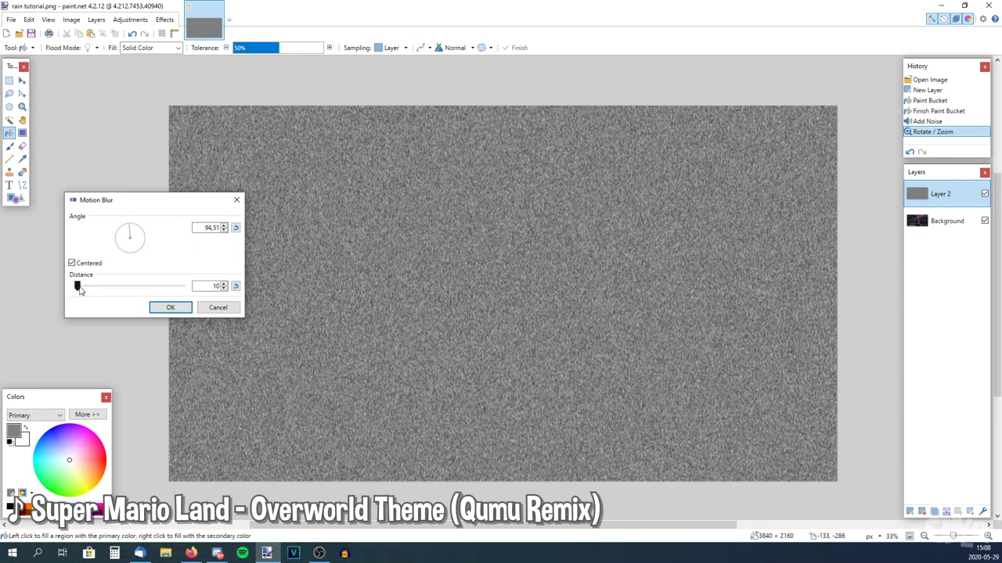
mouse_move(78, 288)
left_mouse_down()
mouse_move(166, 283)
mouse_move(95, 284)
left_mouse_up()
left_click(165, 308)
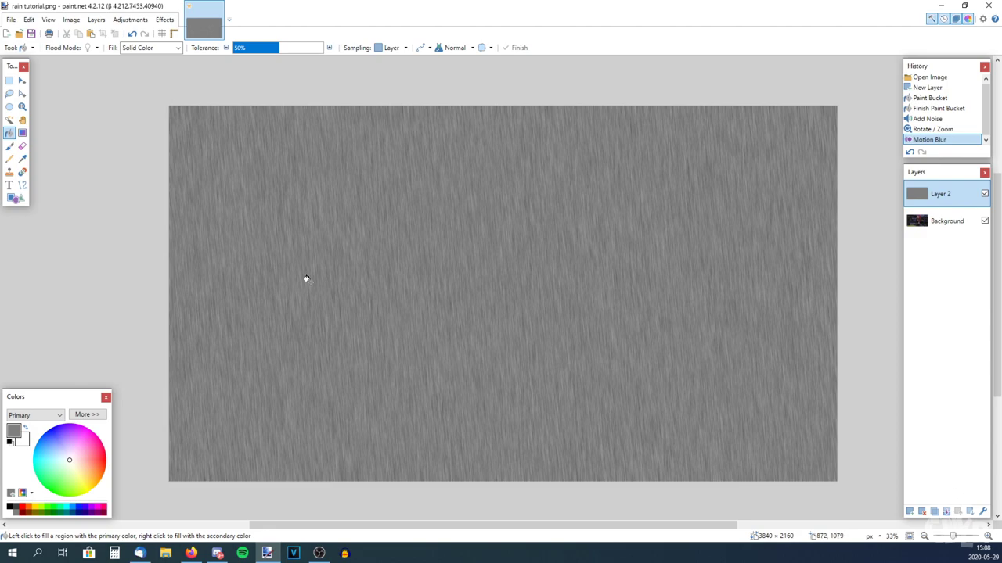
Step: Set Brightness / Contrast on Layer 2 to brightness -23 and contrast 91
left_click(130, 20)
left_click(235, 99)
left_click_drag(453, 231, 98, 232)
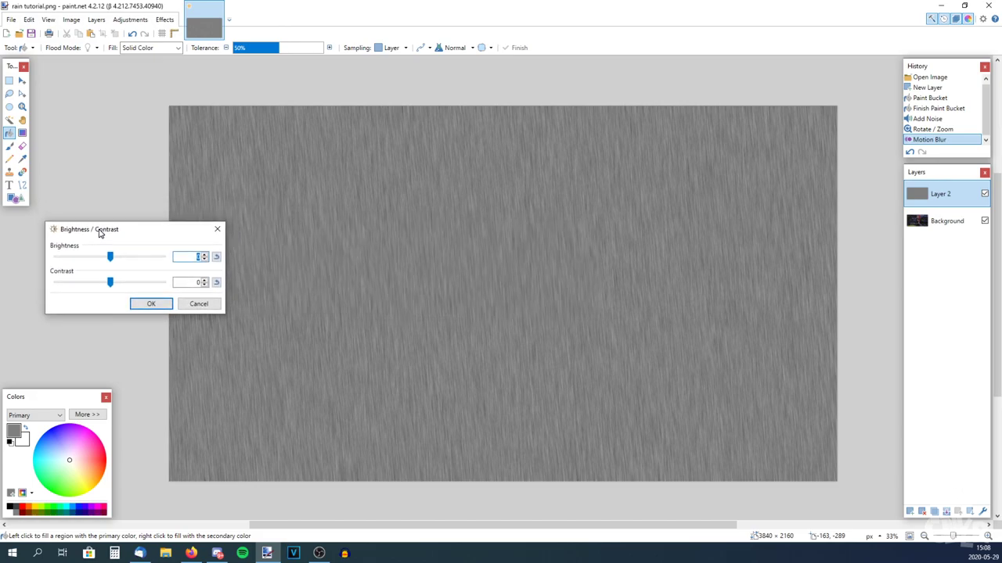
left_click_drag(114, 283, 154, 282)
left_click_drag(110, 258, 98, 262)
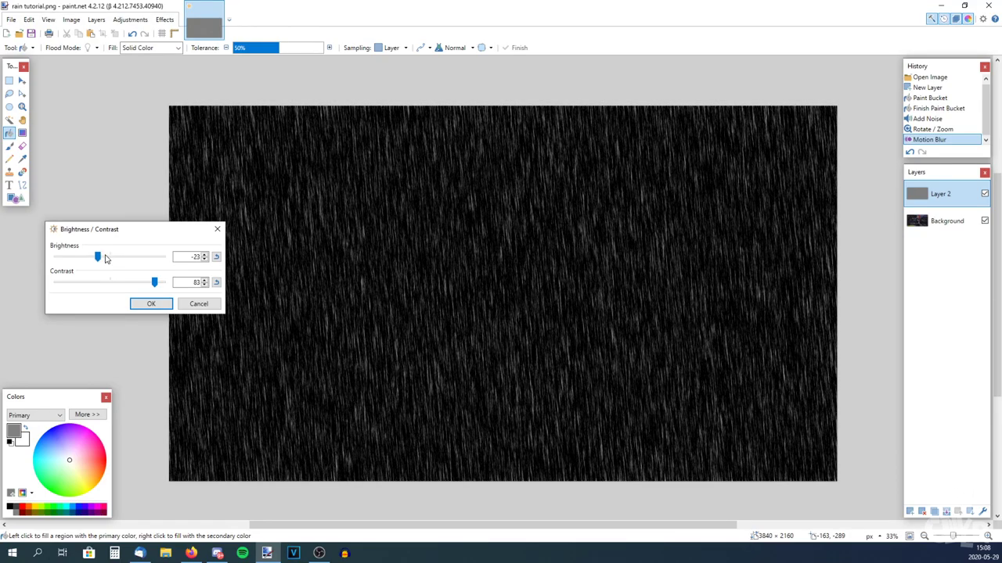
left_click_drag(154, 283, 158, 286)
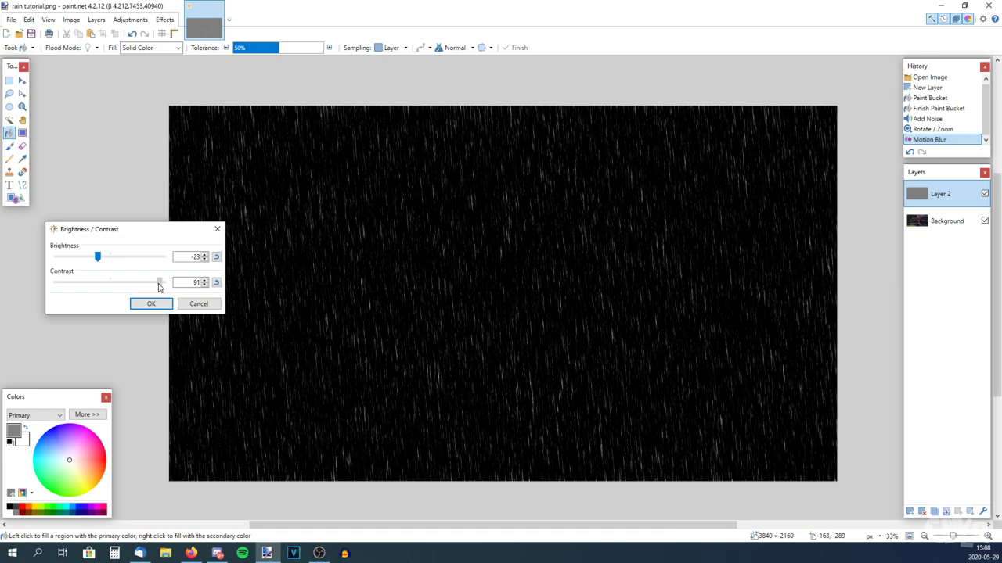
left_click_drag(159, 287, 159, 287)
left_click(151, 303)
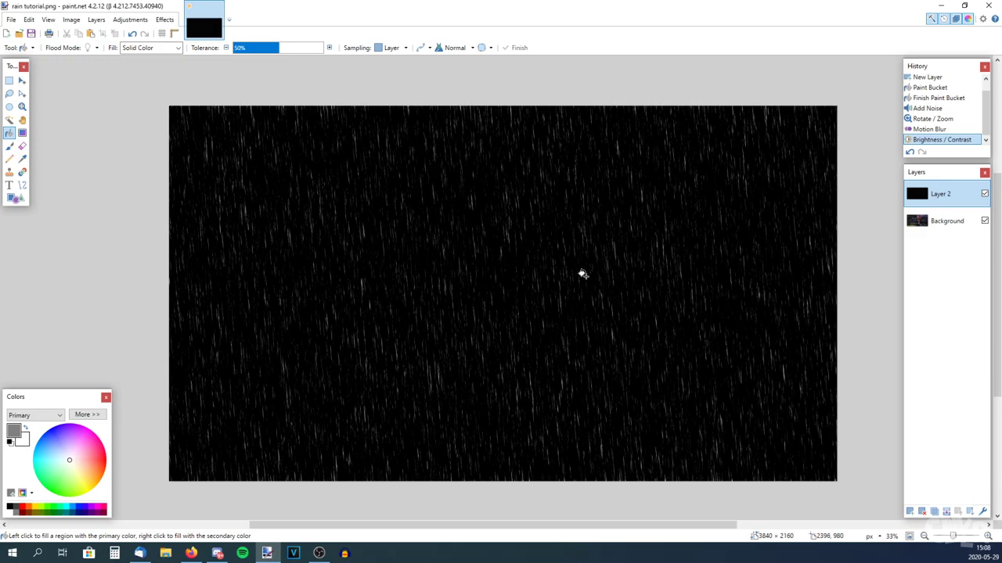
Step: Zoom in to inspect the streaks, then fit the whole image back in view
scroll(517, 288, "up", 4)
scroll(336, 270, "up", 2)
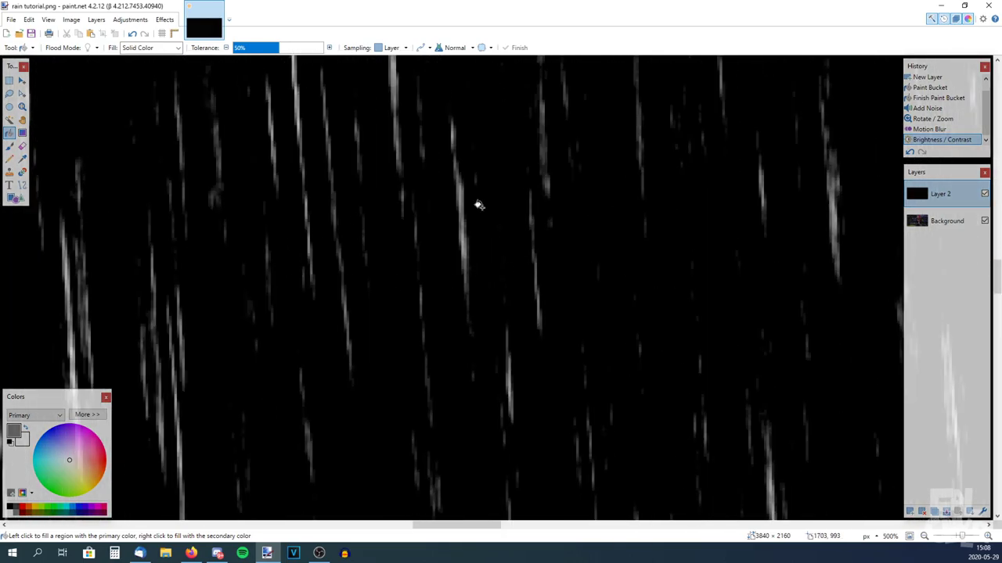
scroll(453, 252, "down", 5)
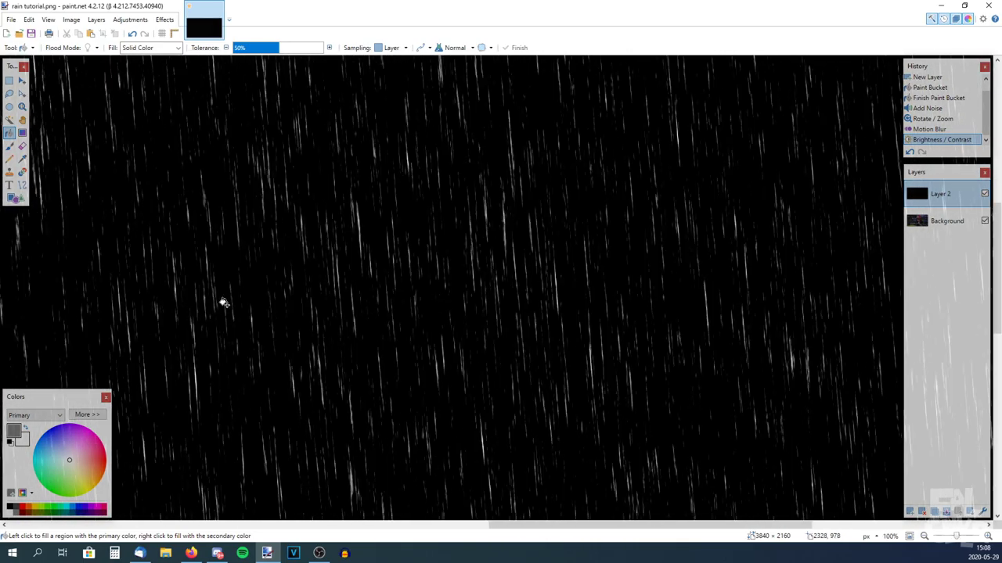
scroll(235, 302, "down", 3)
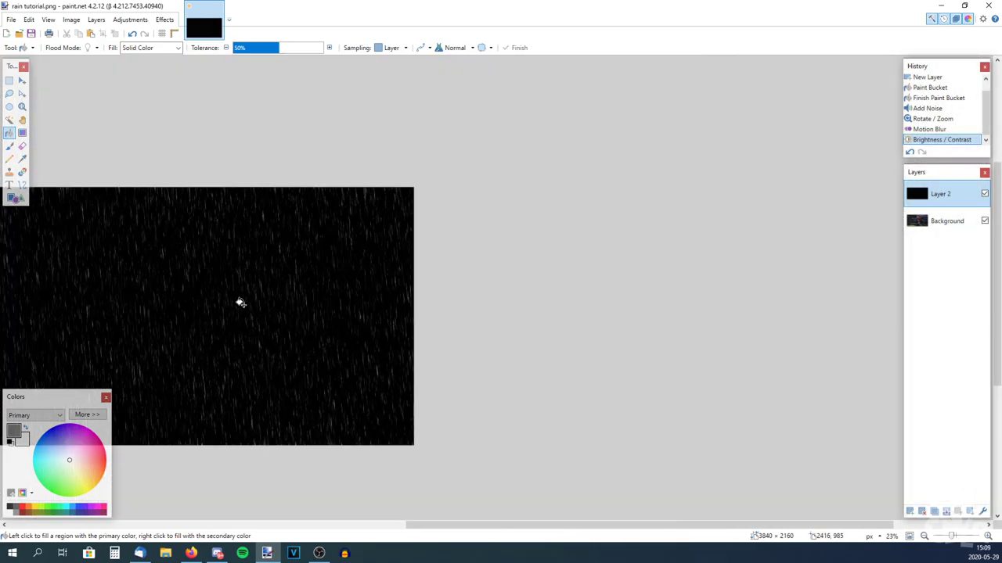
left_click(910, 537)
scroll(425, 341, "down", 1)
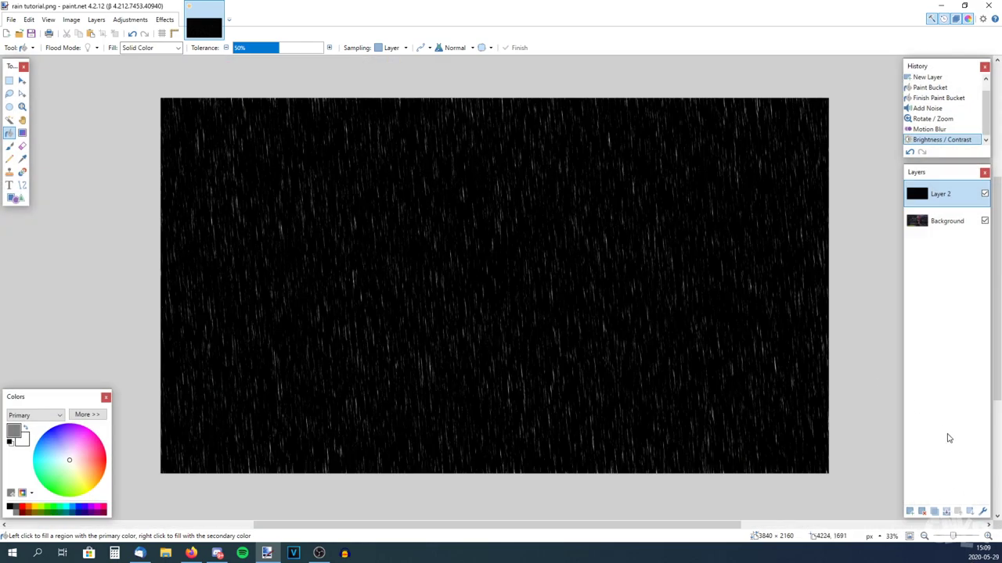
left_click(982, 512)
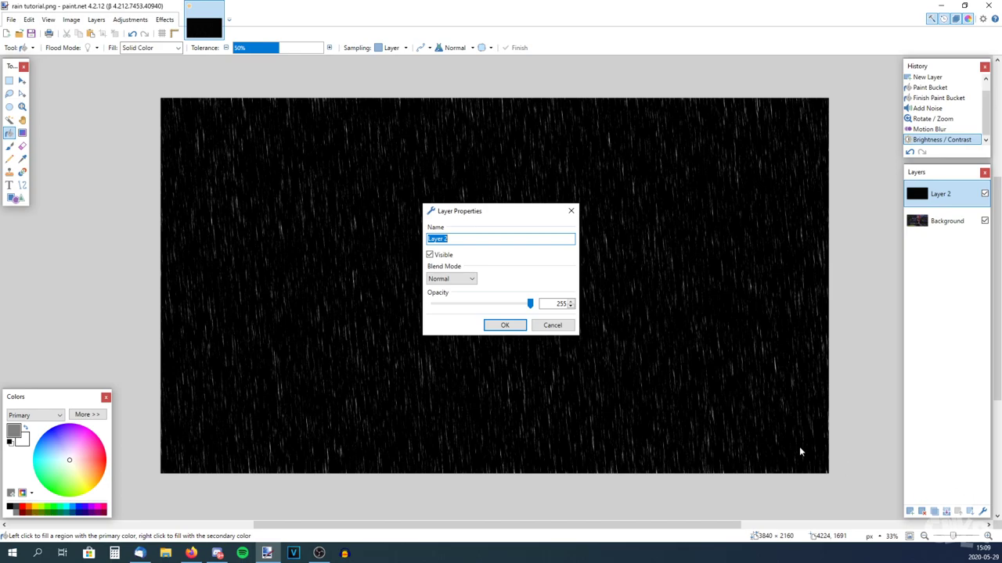
left_click_drag(485, 211, 640, 169)
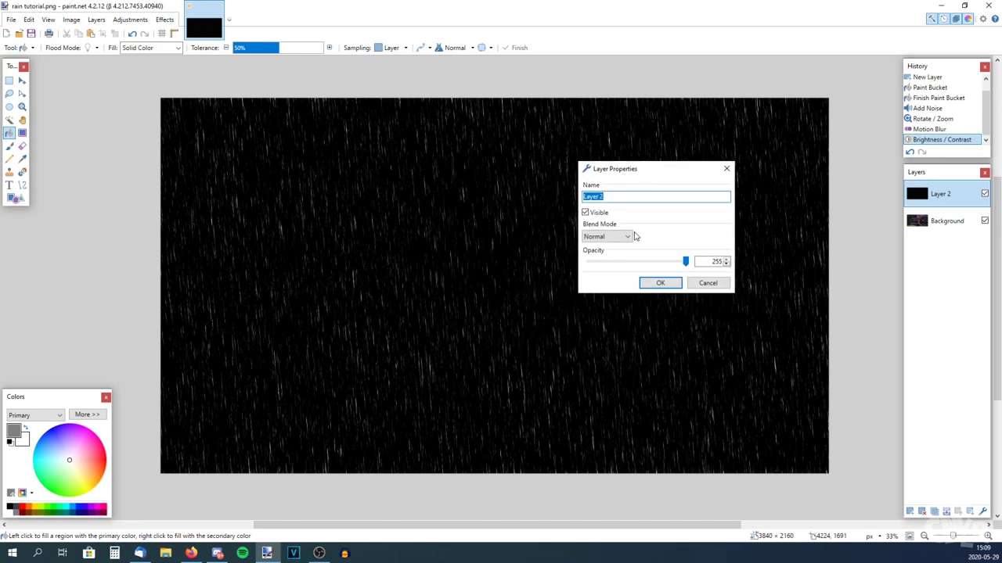
left_click(626, 236)
left_click(609, 360)
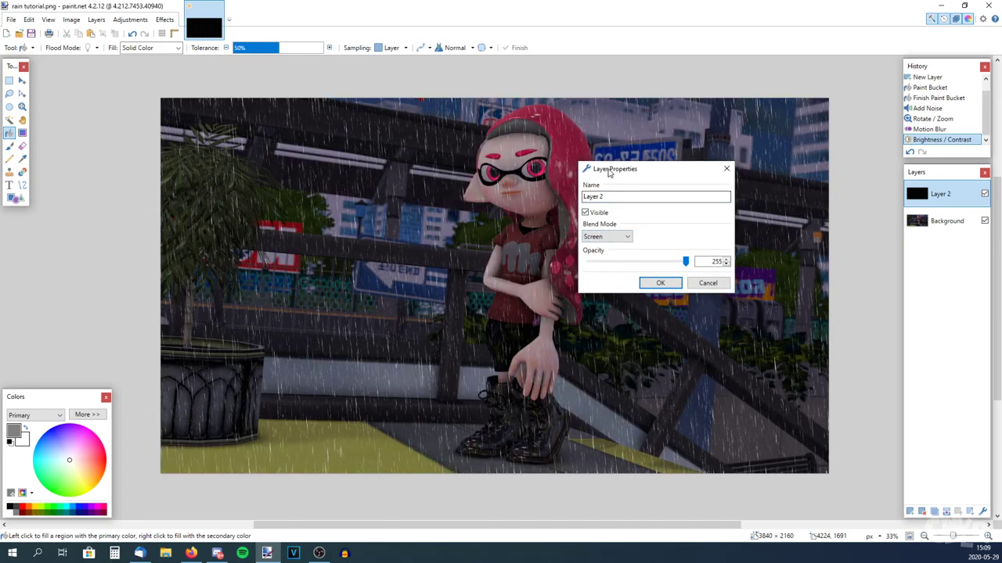
left_click_drag(609, 172, 687, 194)
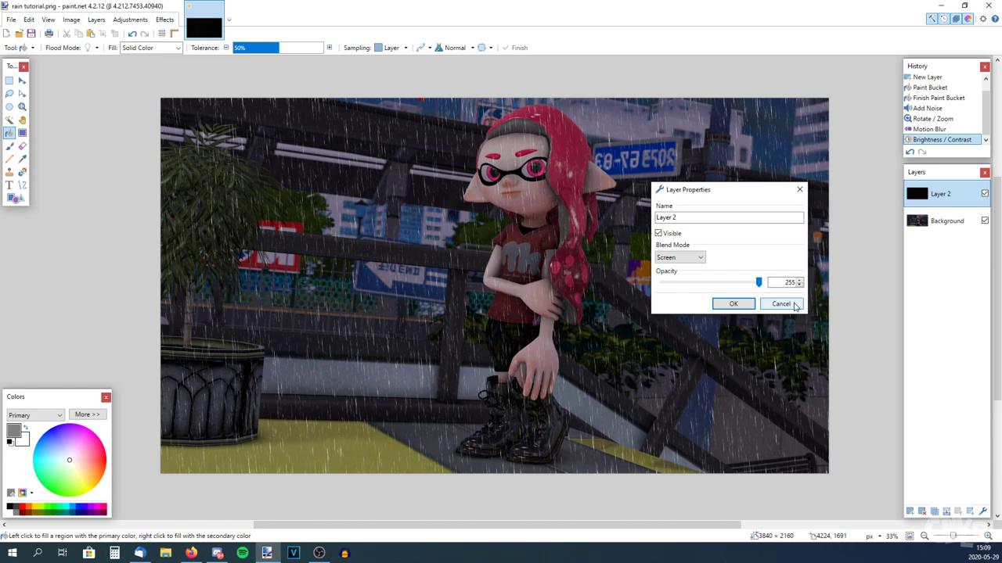
left_click(782, 305)
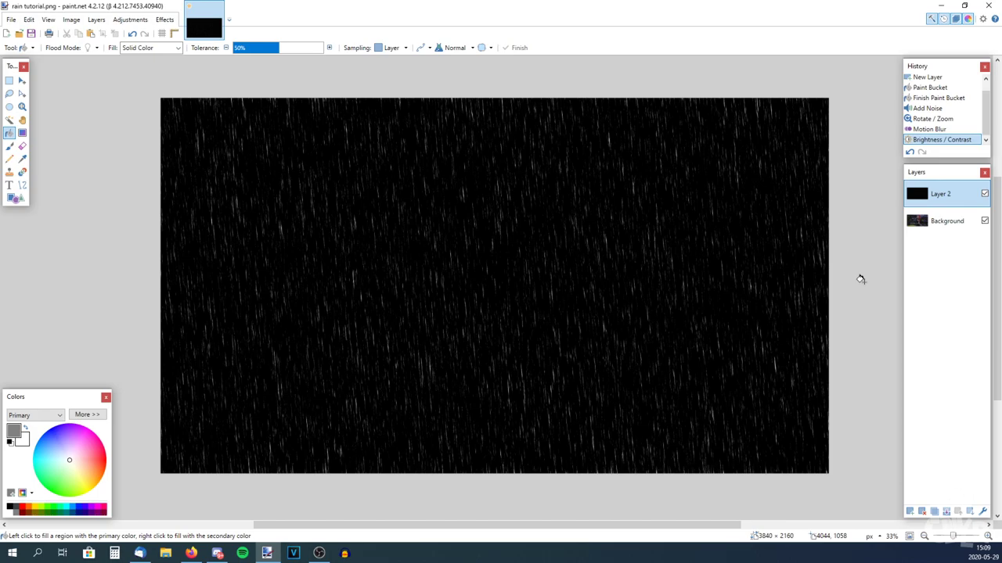
left_click(130, 19)
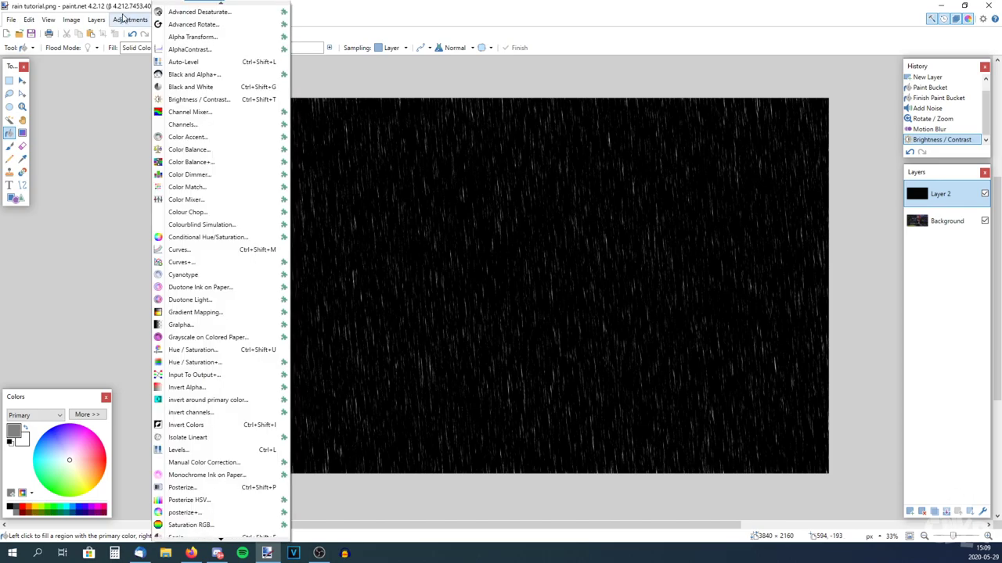
Step: Apply a second Brightness / Contrast pass to Layer 2 with both sliders reset
left_click(207, 99)
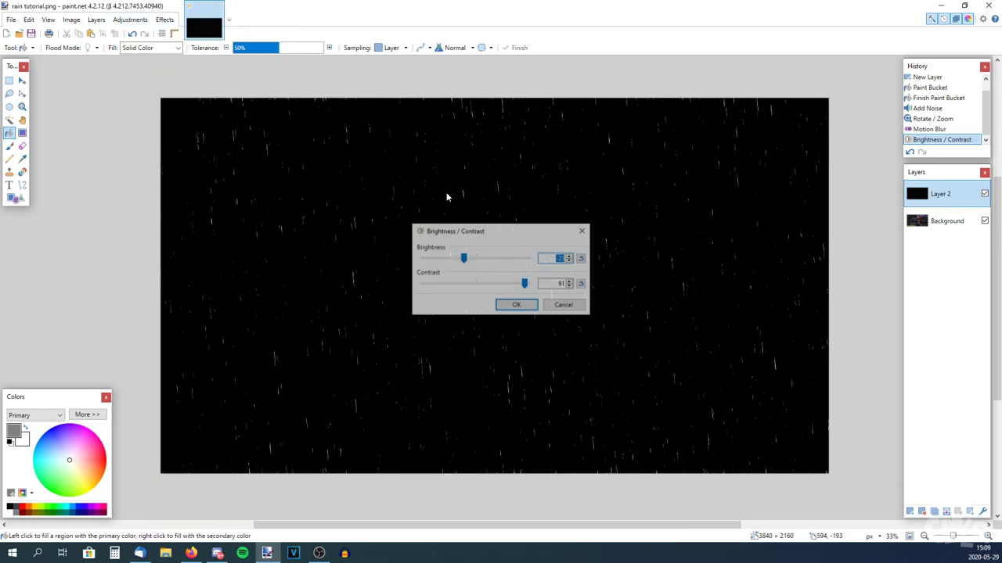
left_click(582, 258)
left_click(582, 283)
left_click_drag(492, 230, 170, 222)
left_click(201, 263)
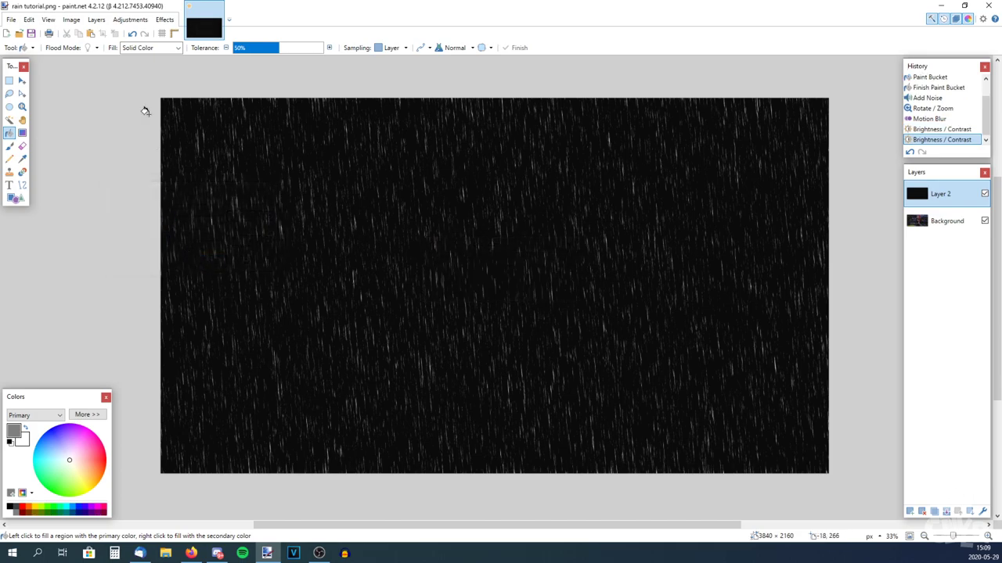
left_click(131, 21)
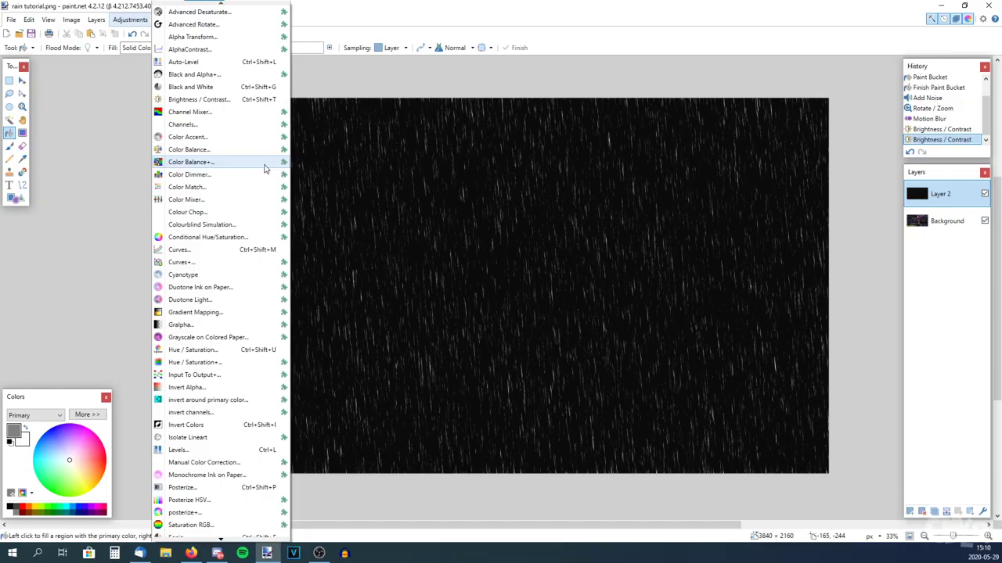
Step: Apply Color Balance+ to the shadows with Red -17, Green 11, Blue 14
left_click(264, 169)
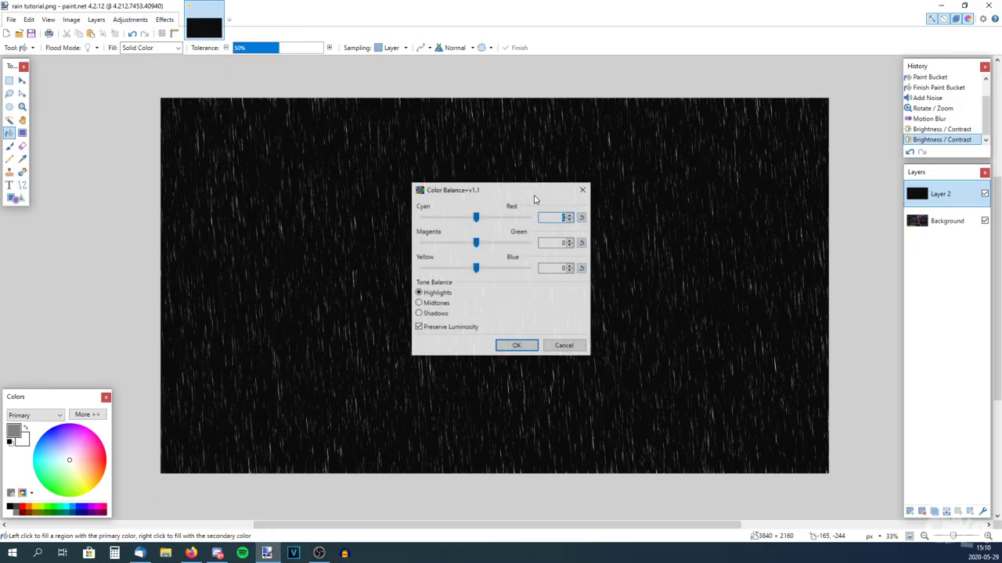
left_click_drag(410, 170, 143, 192)
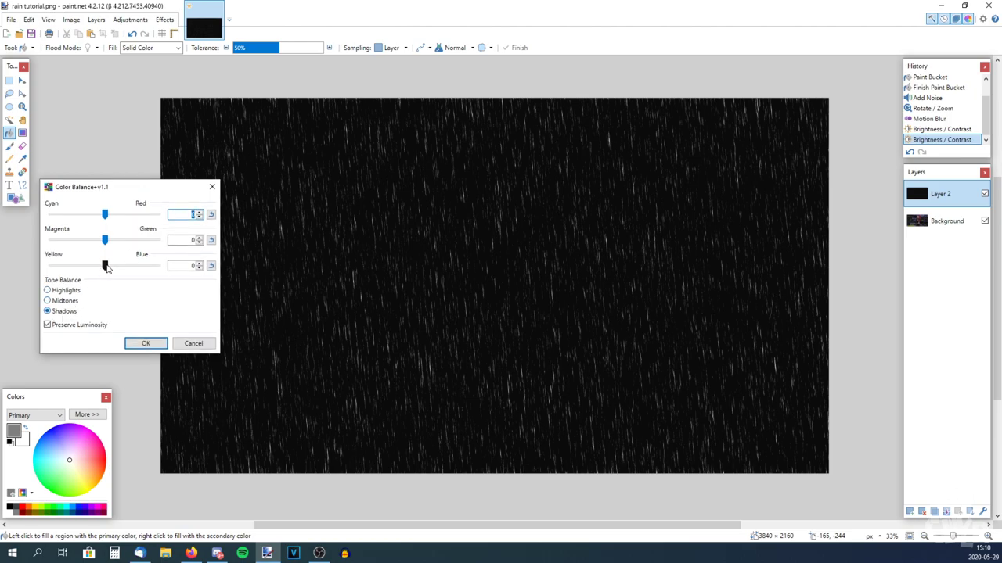
left_click_drag(108, 268, 108, 267)
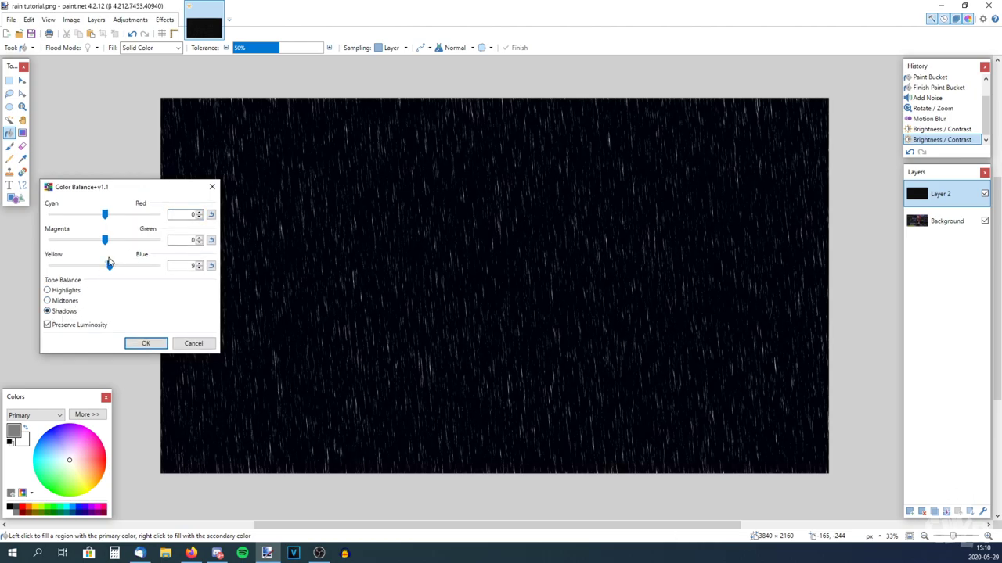
left_click_drag(105, 215, 111, 243)
left_click(147, 343)
left_click(909, 511)
left_click(921, 511)
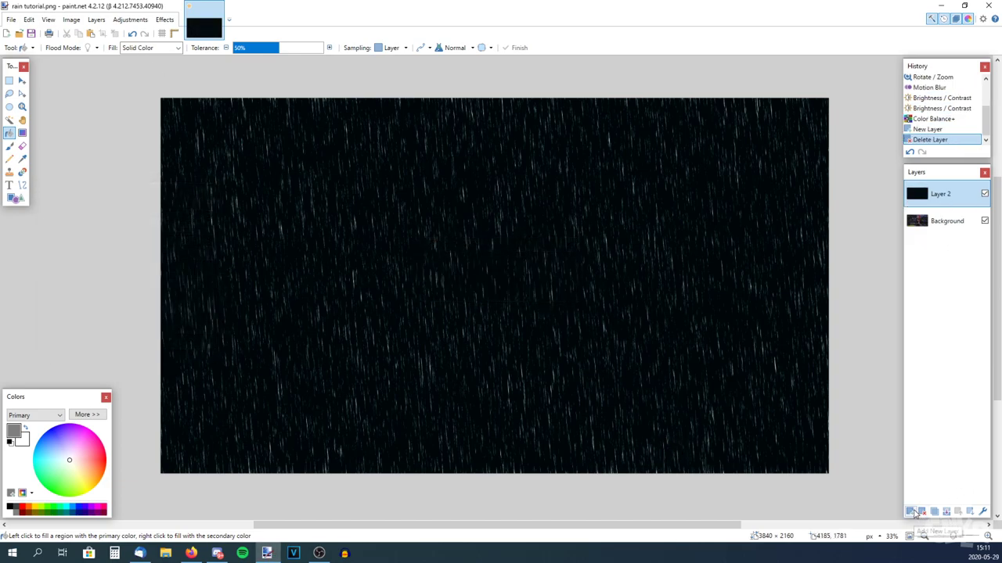
Step: Add a transparent Layer 3 and choose the Paintbrush with white as primary colour
left_click(910, 511)
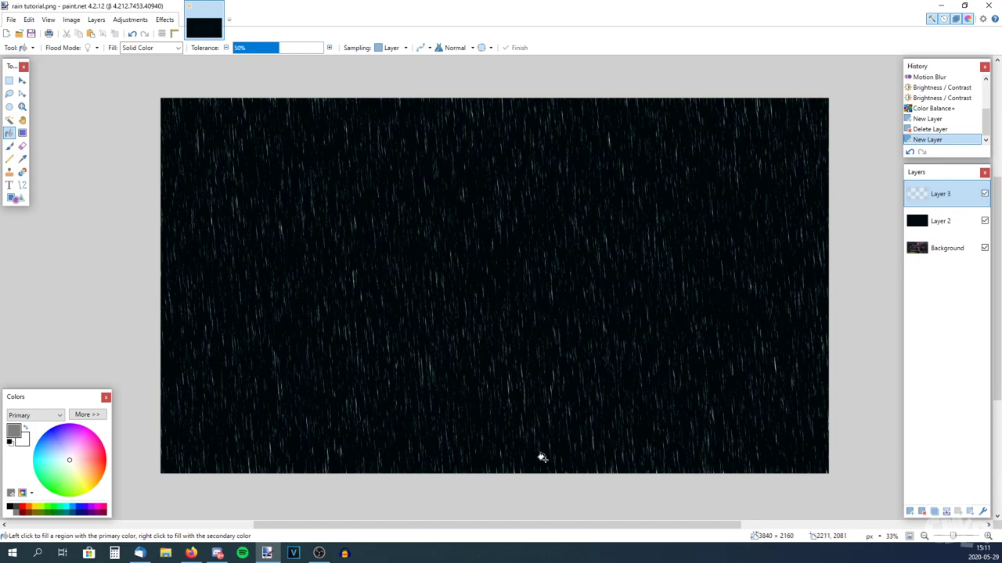
left_click(10, 513)
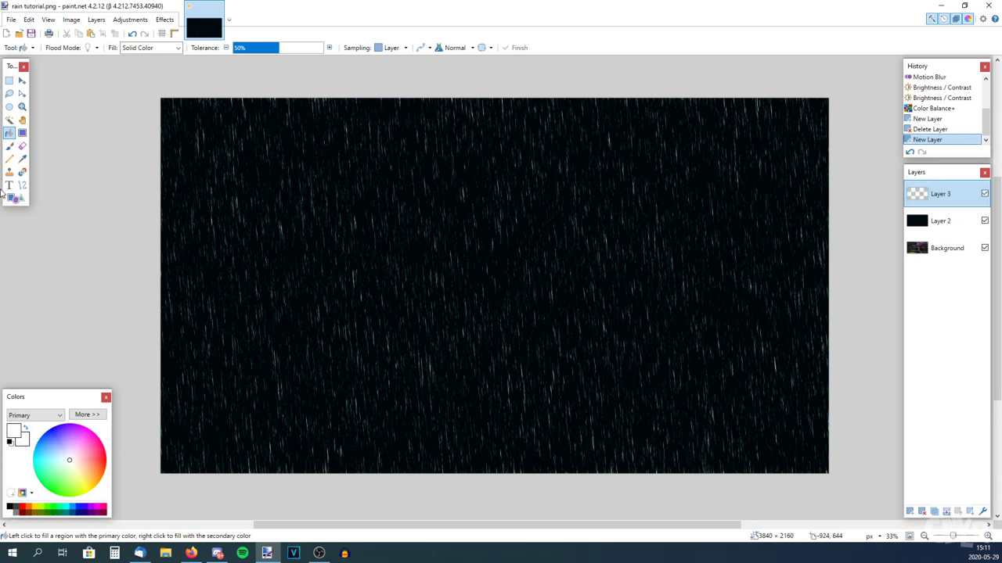
left_click(11, 151)
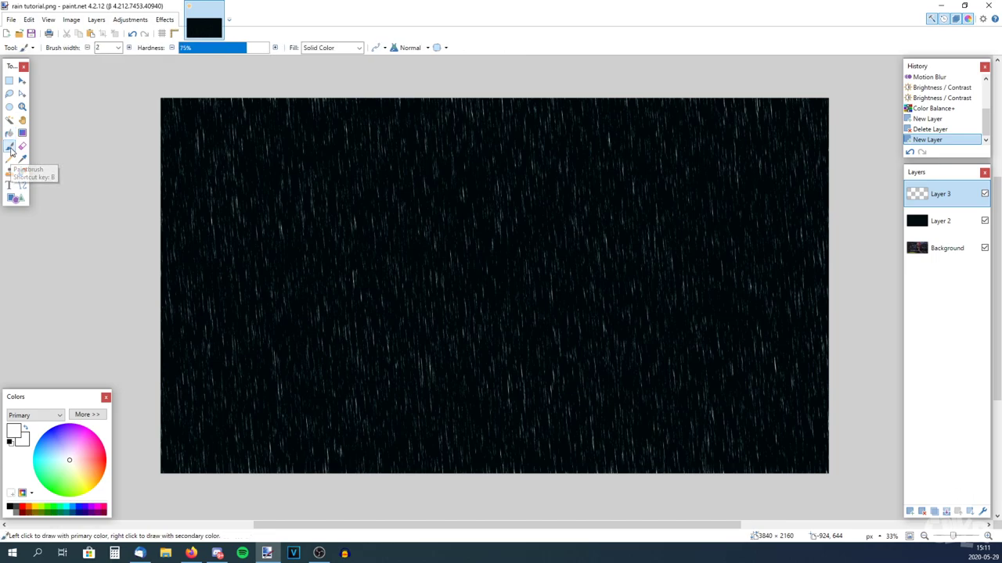
Step: Set the brush width to 1500 and hardness to 0%
left_click(119, 48)
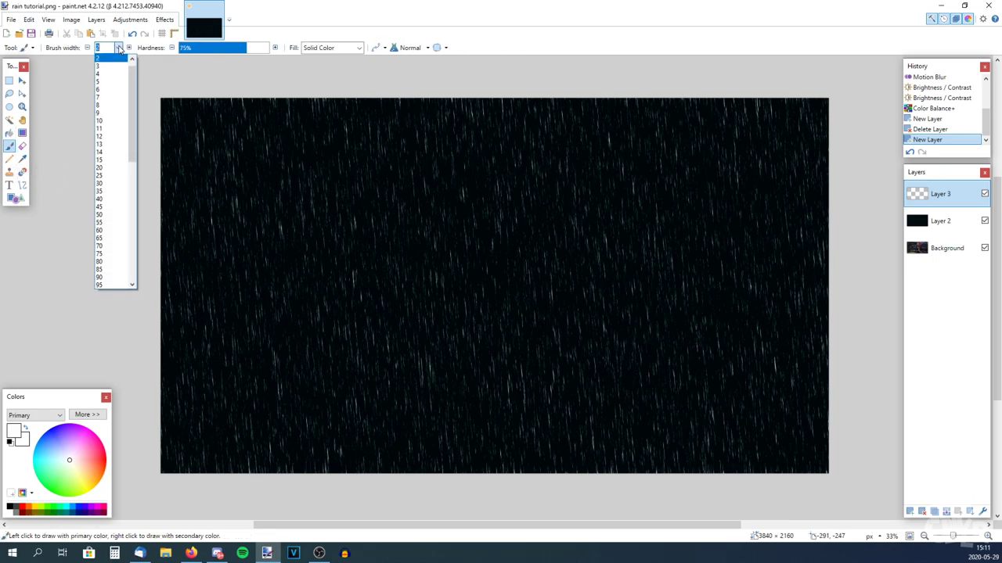
scroll(107, 235, "down", 3)
scroll(107, 285, "down", 2)
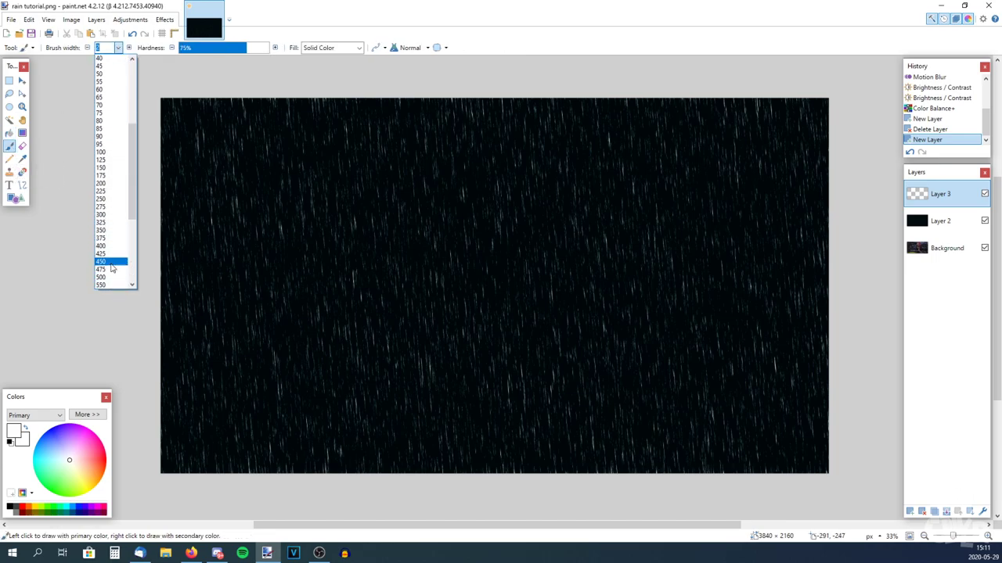
left_click(108, 278)
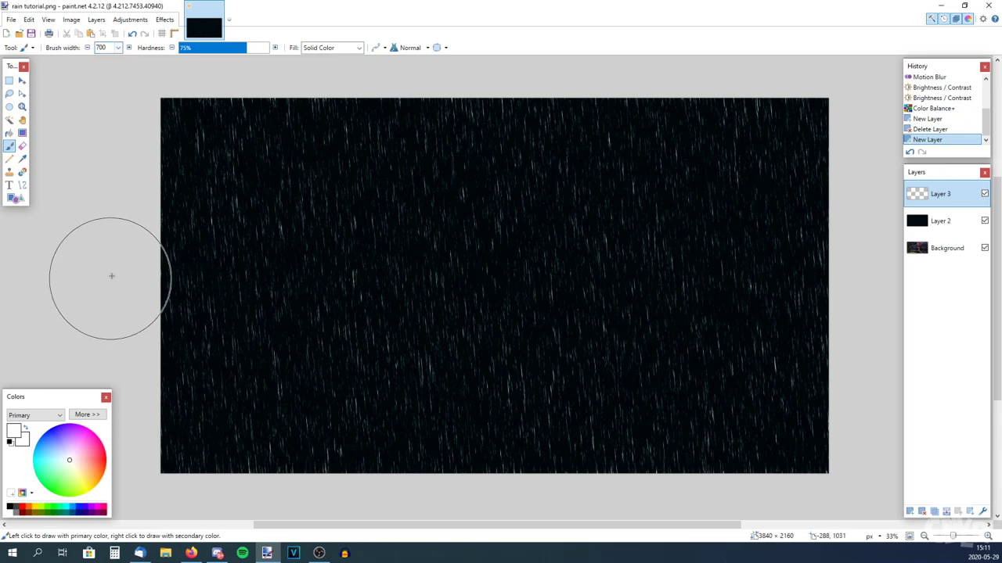
left_click(119, 48)
left_click(107, 284)
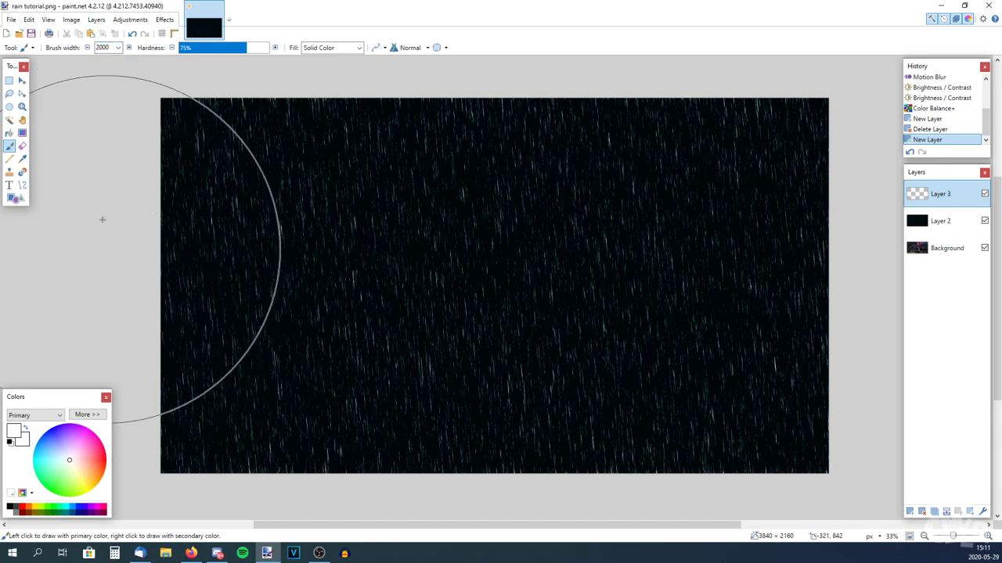
left_click(119, 48)
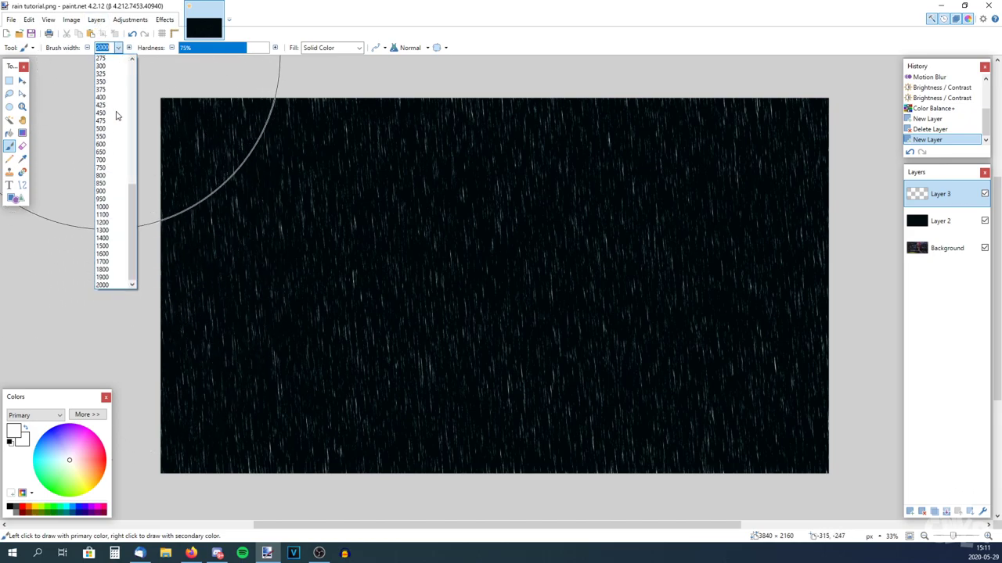
left_click(110, 248)
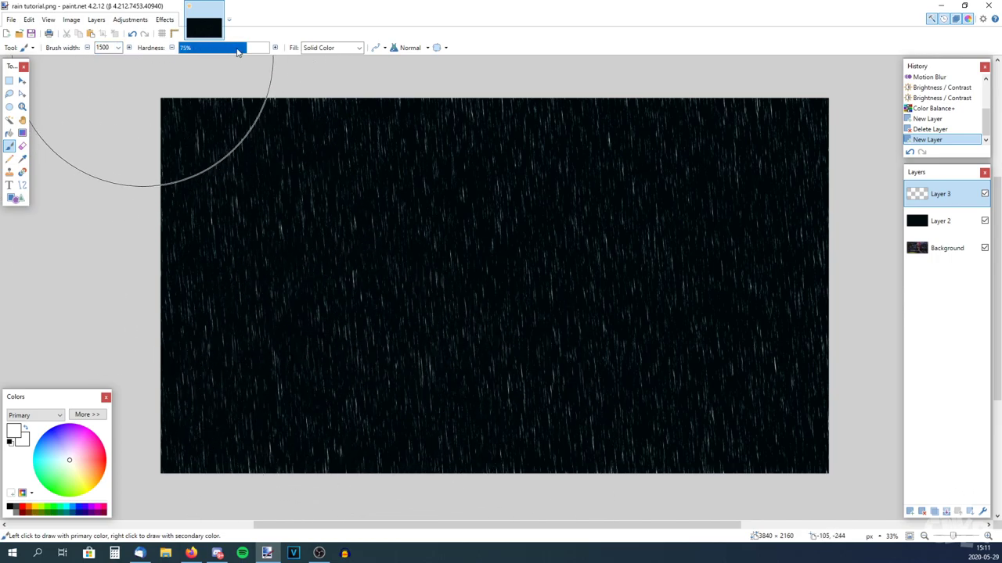
left_click_drag(245, 50, 179, 49)
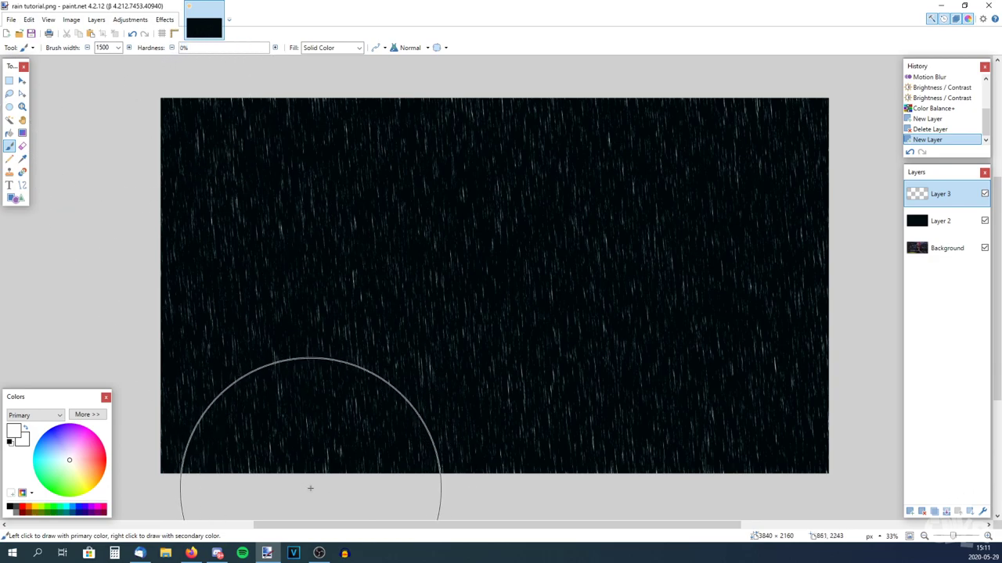
Step: Paint three soft white glow patches at the bottom-left, right and top-centre
left_click(311, 474)
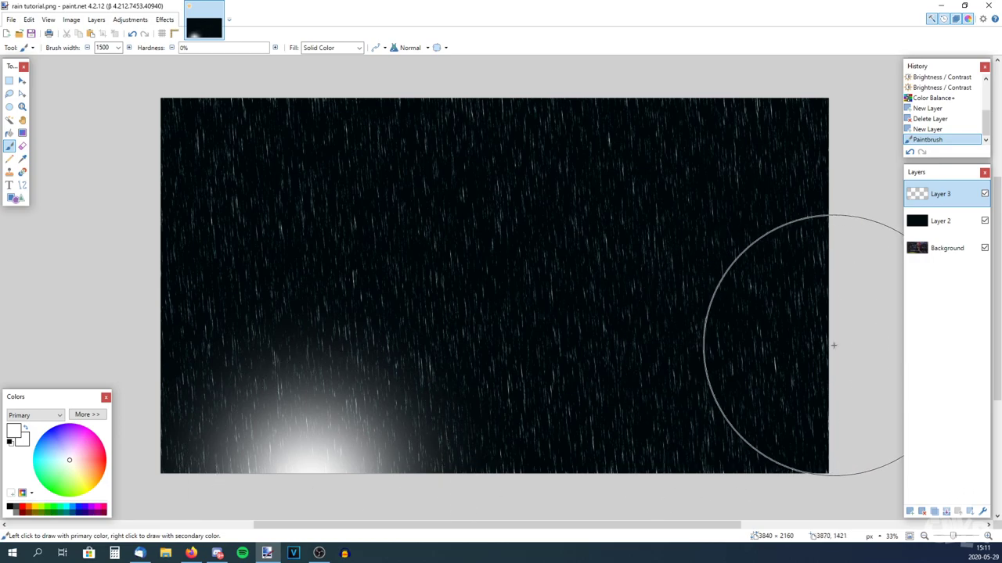
left_click(796, 338)
left_click(394, 137)
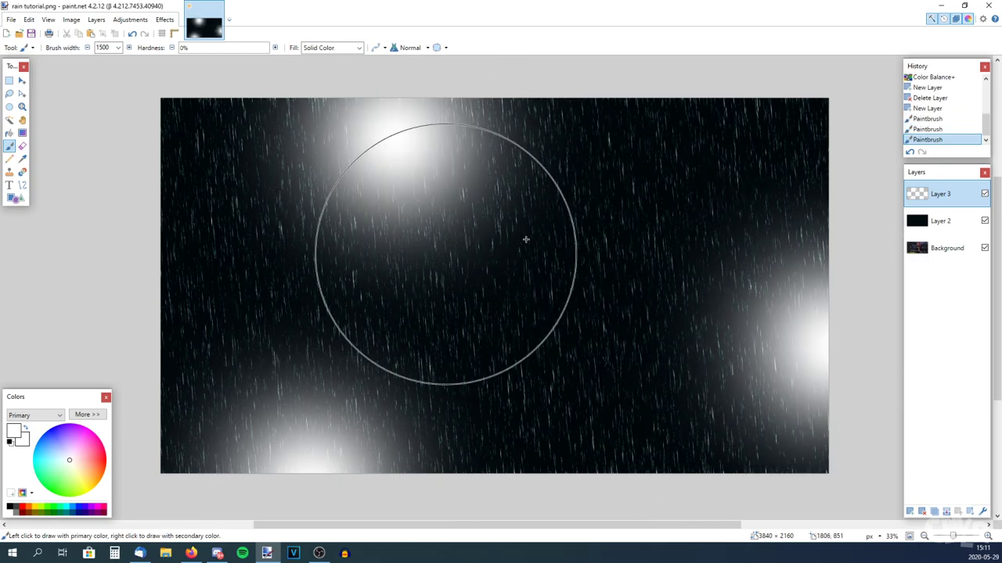
Step: Lower Layer 3's opacity to about 26 and merge it down into Layer 2
left_click(985, 512)
left_click_drag(505, 206, 737, 83)
left_click_drag(764, 177, 678, 178)
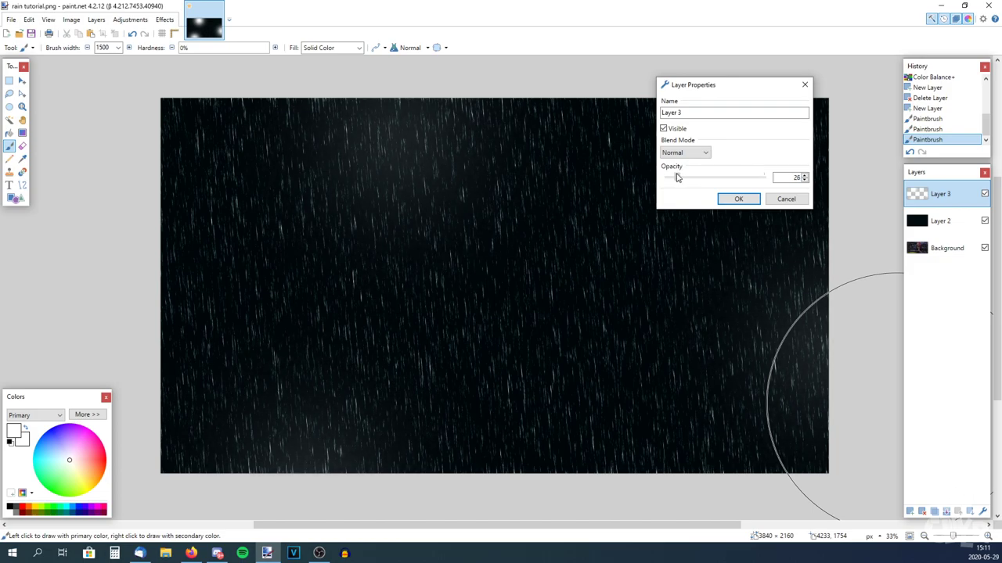
left_click(738, 200)
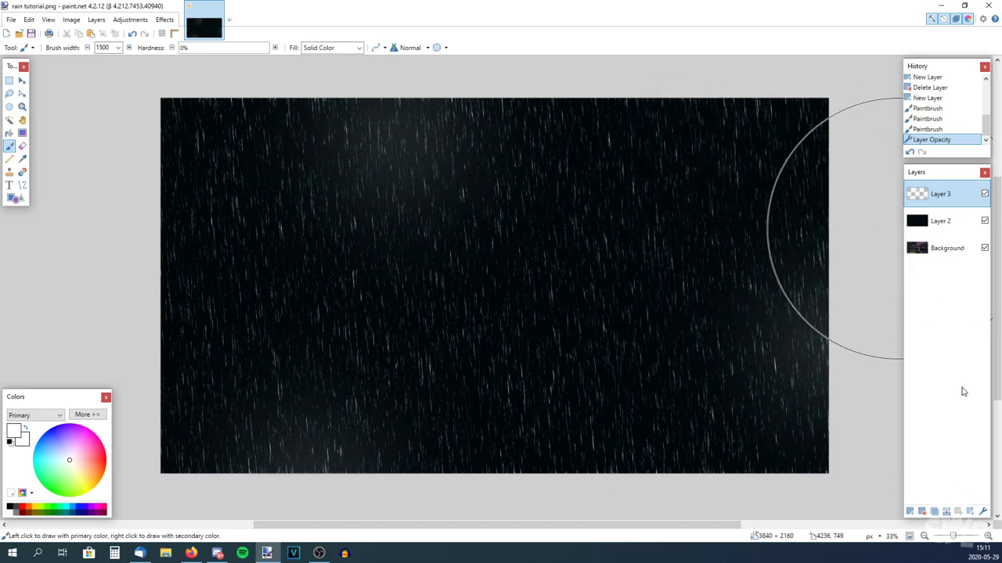
left_click(945, 517)
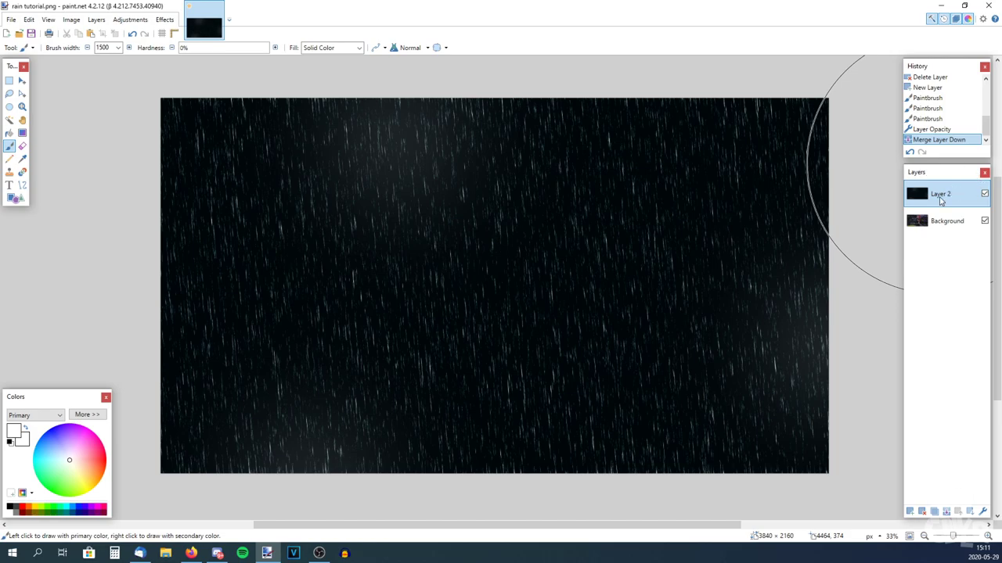
Step: Reset brightness to 0 and raise the merged rain layer's contrast to 7
left_click(130, 18)
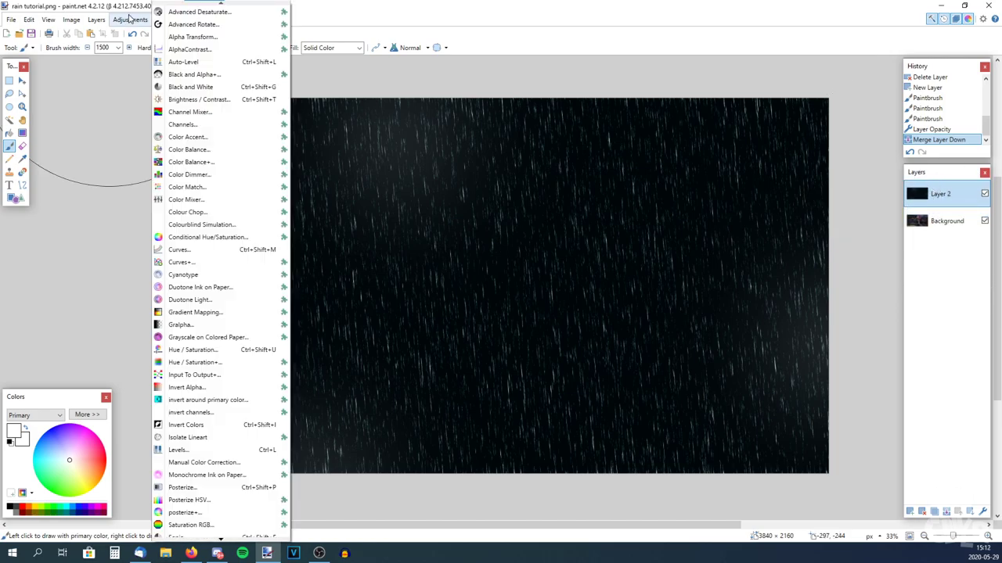
left_click(218, 102)
left_click_drag(470, 231, 135, 169)
left_click(237, 195)
left_click_drag(132, 221, 136, 198)
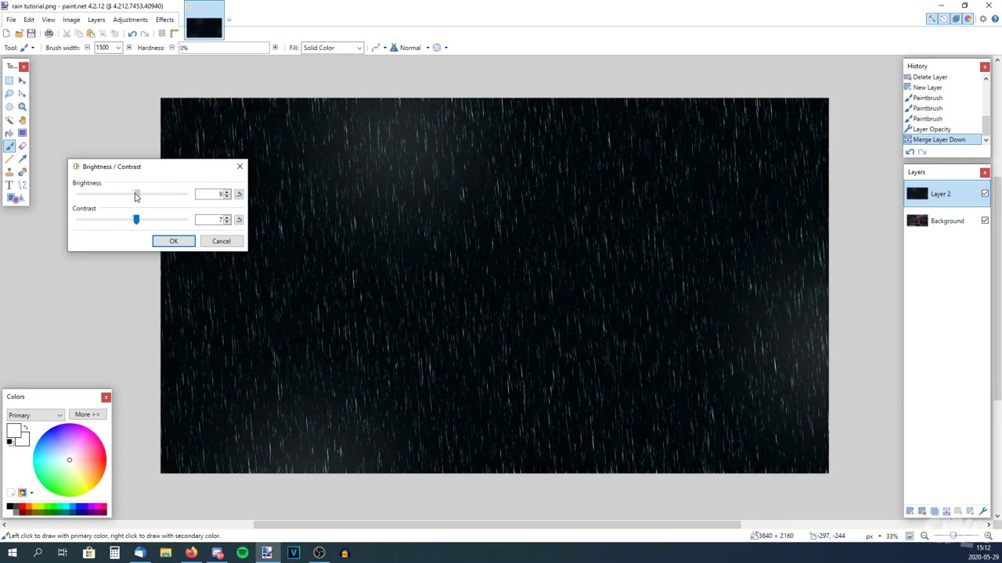
left_click(173, 240)
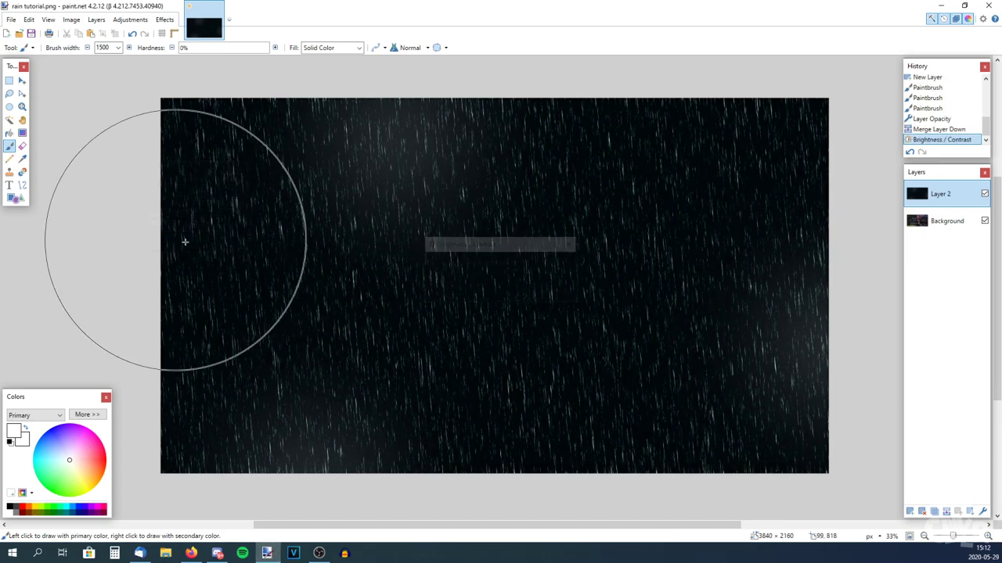
Step: Preview Screen blend mode on Layer 2, discard it, and add a new empty Layer 3
left_click(982, 511)
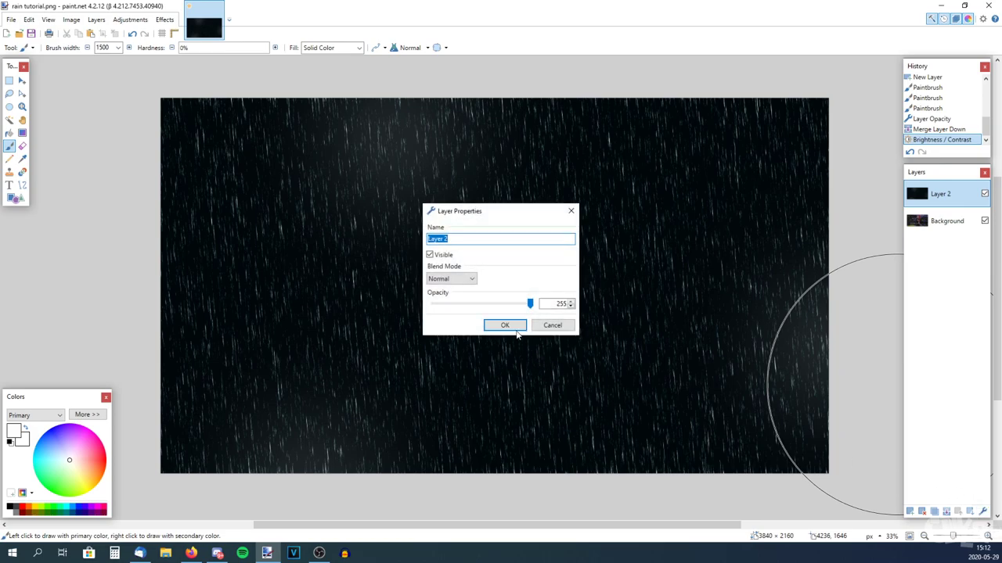
left_click(454, 278)
left_click(465, 405)
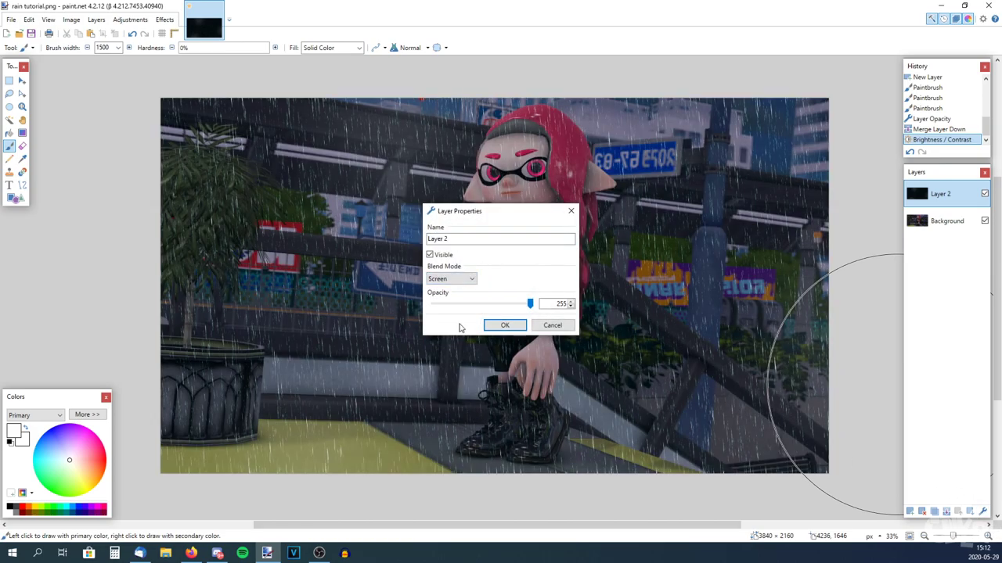
left_click_drag(468, 214, 719, 191)
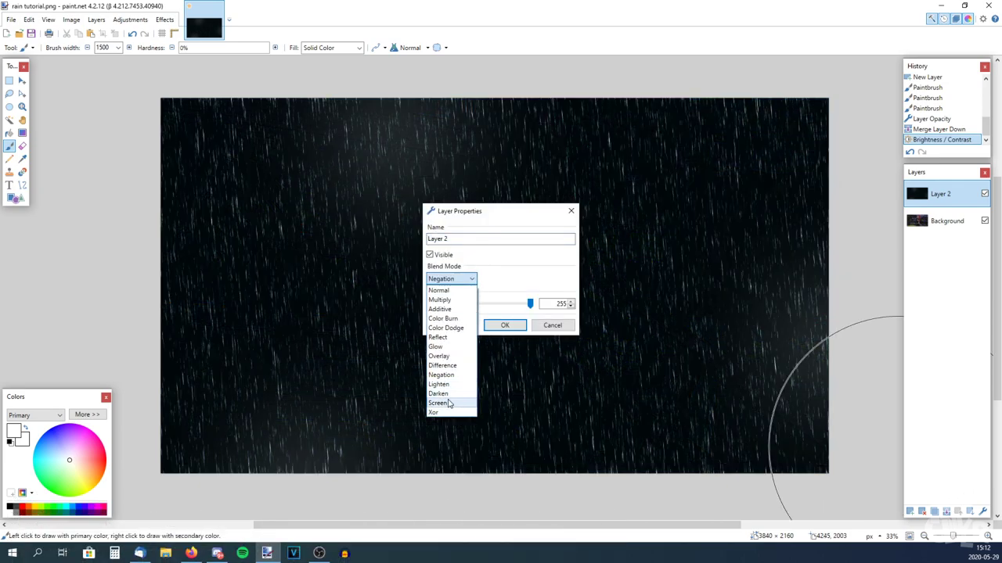
left_click(449, 404)
left_click_drag(470, 219, 759, 202)
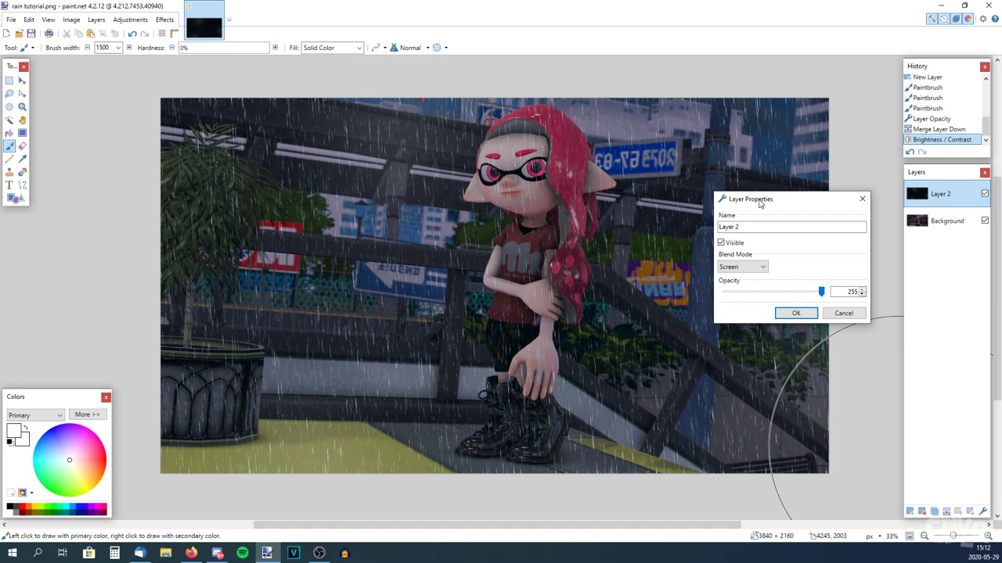
left_click(843, 313)
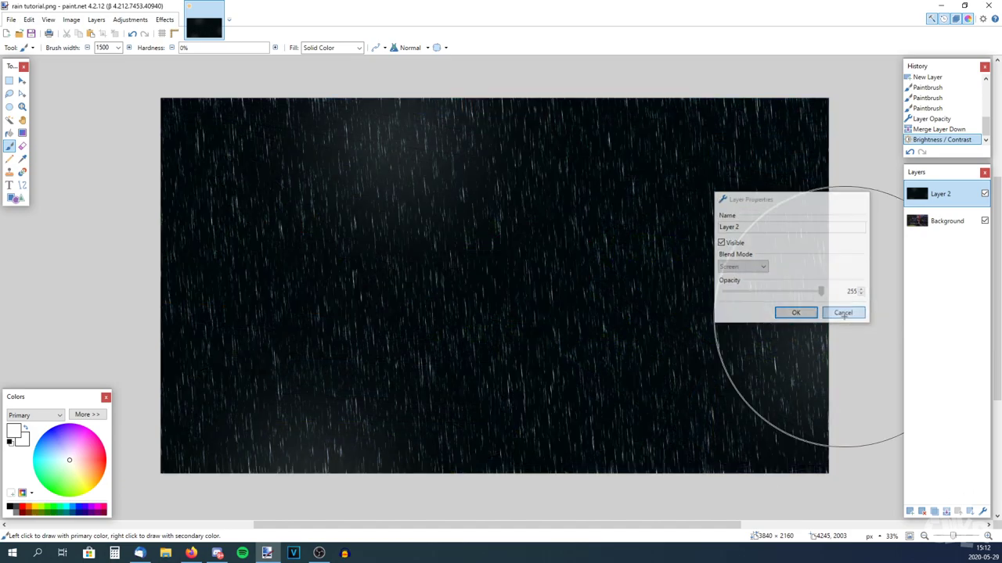
left_click(910, 513)
key("f")
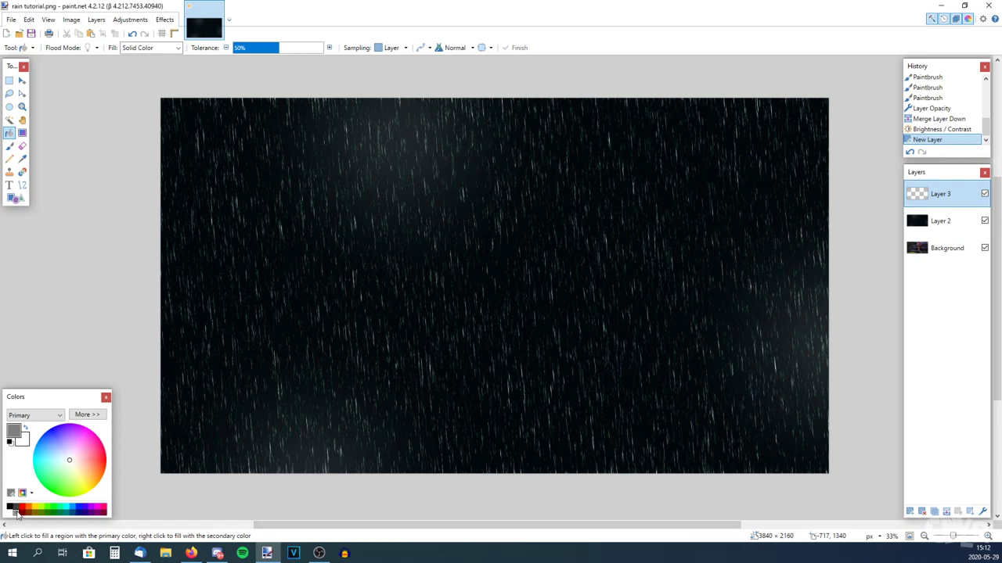
Step: Fill Layer 3 with solid grey and cover it with Add Noise
left_click(248, 183)
left_click(164, 20)
mouse_move(239, 216)
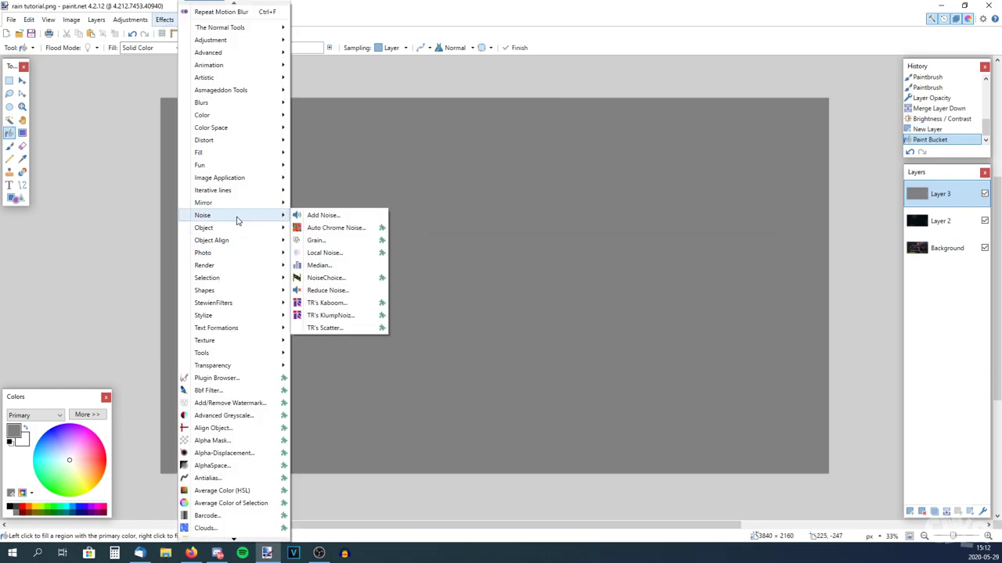
left_click(336, 216)
left_click(514, 321)
Step: Abandon Rotate/Zoom after resetting its zoom to 1,00, then bring up the Blurs list
key("ctrl+shift+z")
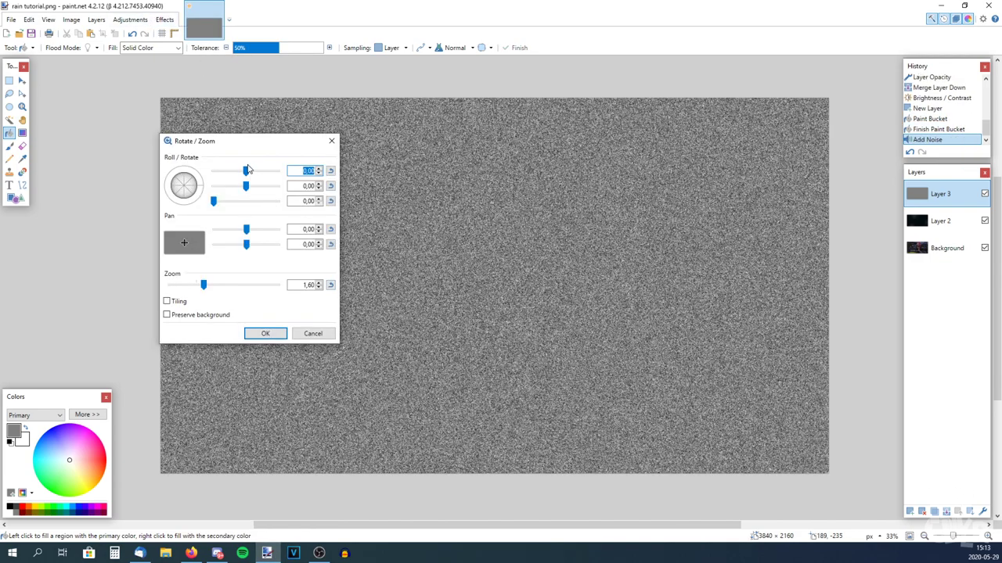
left_click(330, 286)
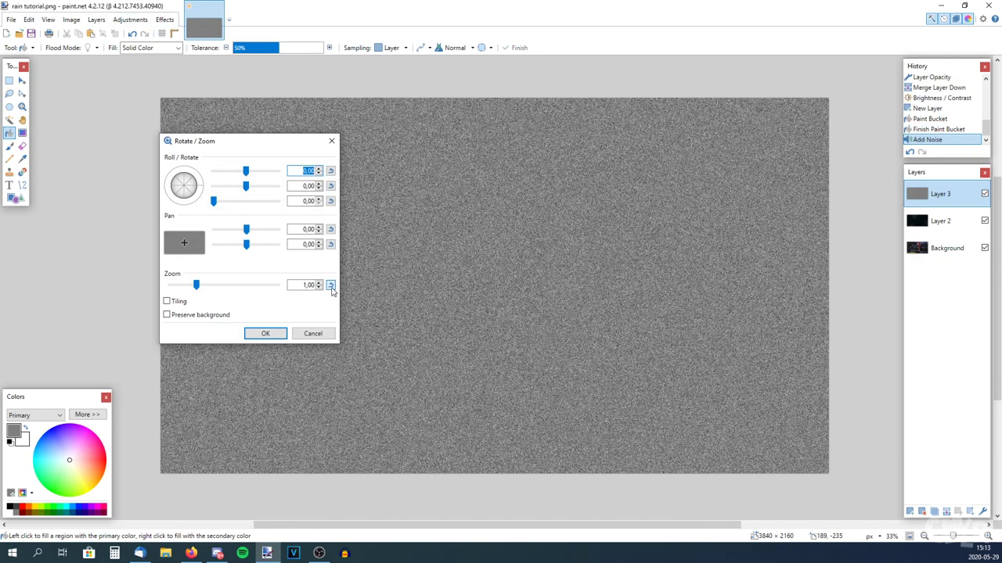
left_click(317, 333)
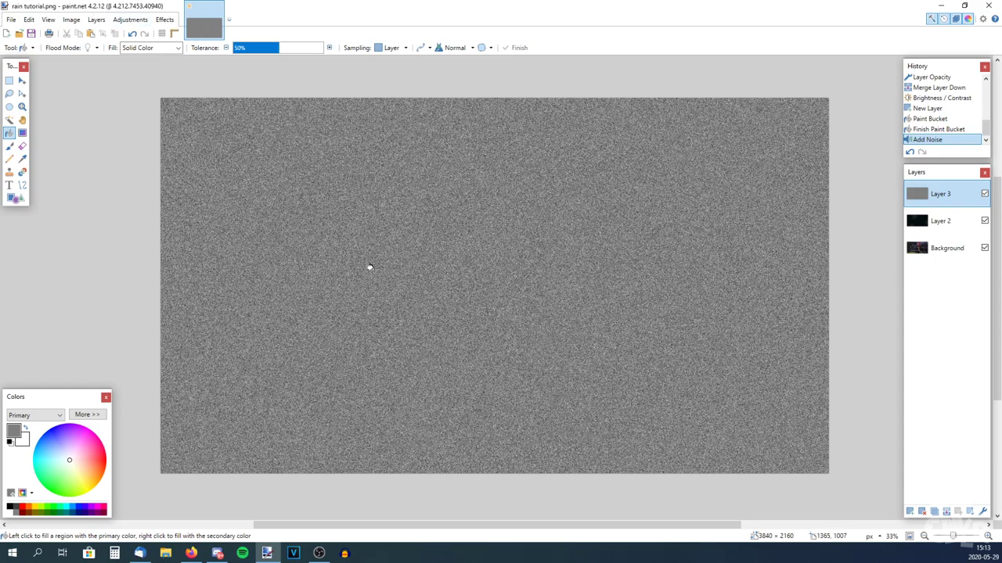
left_click(164, 19)
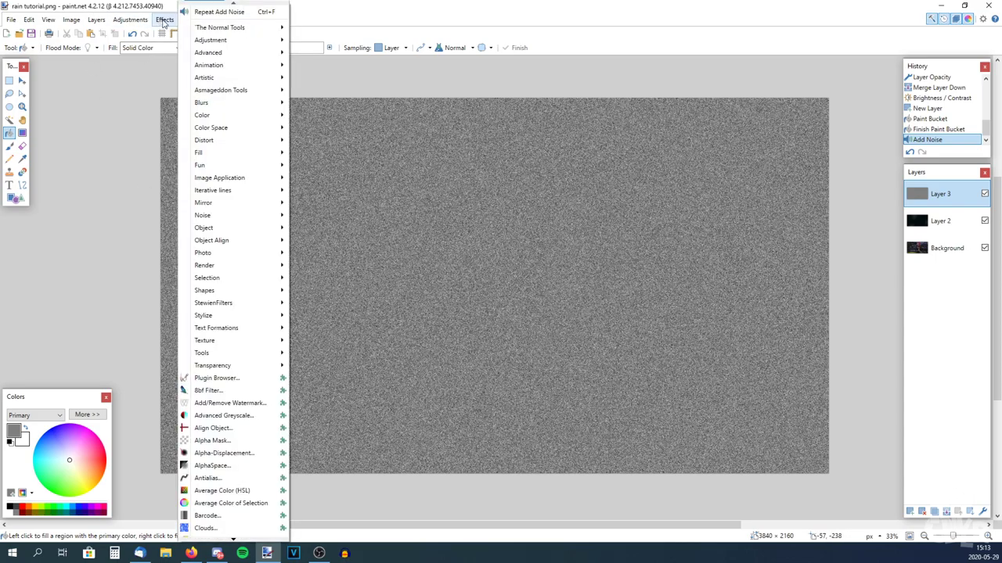
mouse_move(235, 107)
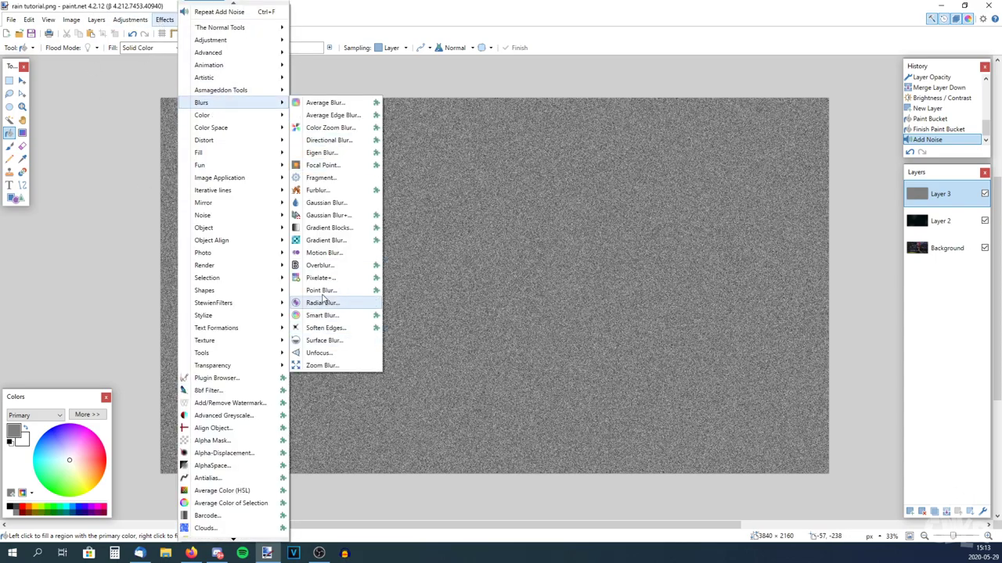
Step: Motion-blur the noise, then set Brightness -21 and Contrast 92 for white streaks on black
left_click(323, 253)
left_click(535, 326)
left_click(130, 19)
left_click(195, 103)
left_click_drag(509, 232, 212, 207)
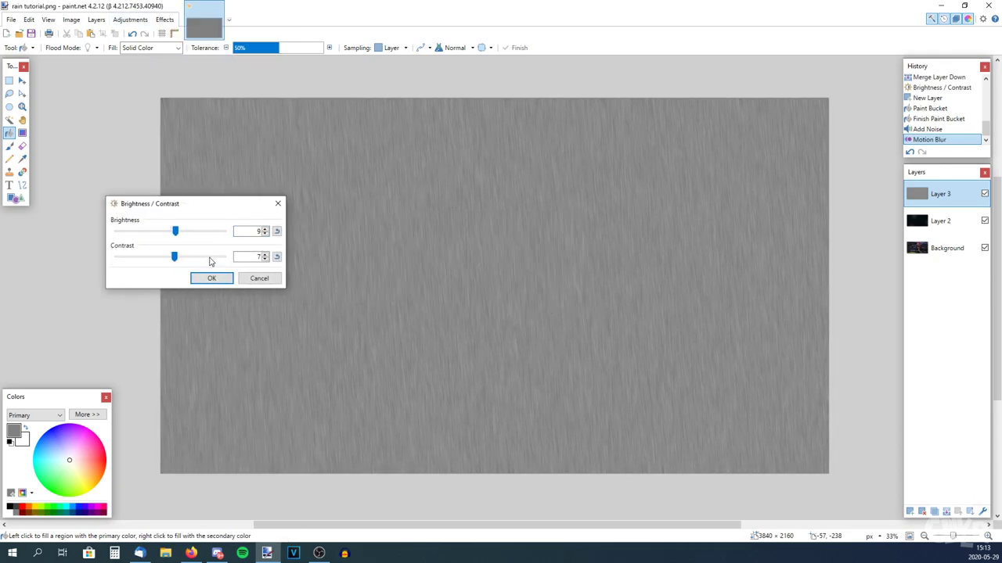
left_click_drag(210, 258, 220, 256)
mouse_move(176, 231)
left_mouse_down()
mouse_move(185, 231)
mouse_move(157, 231)
left_mouse_up()
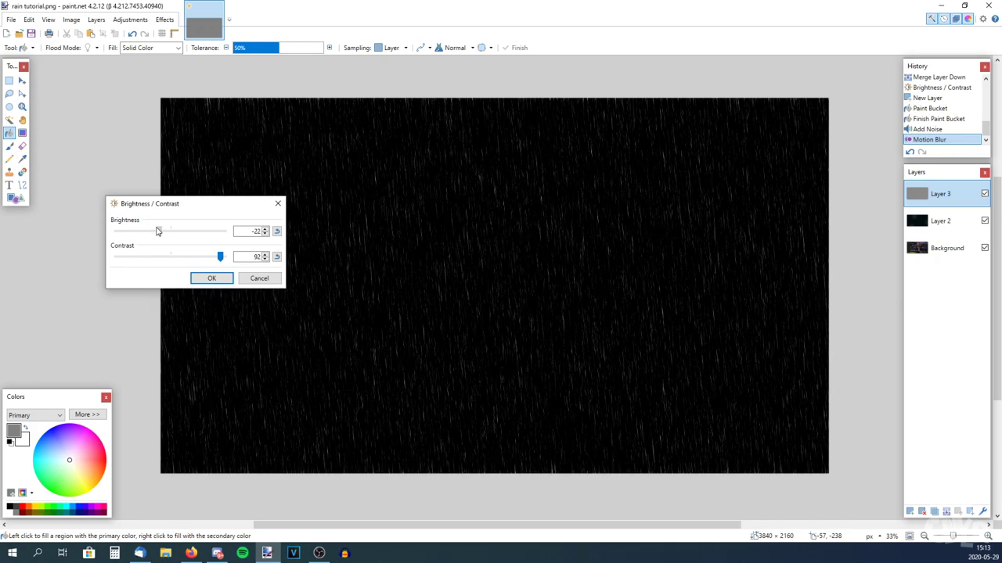
left_click(223, 278)
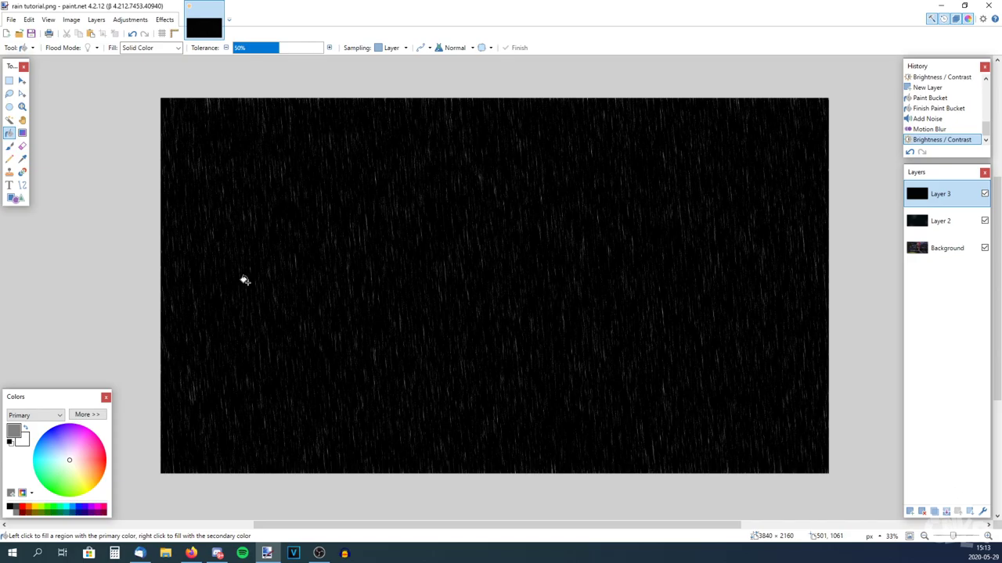
Step: Hide Layer 3 to compare the scene without the new streaks
scroll(415, 249, "up", 5, "ctrl")
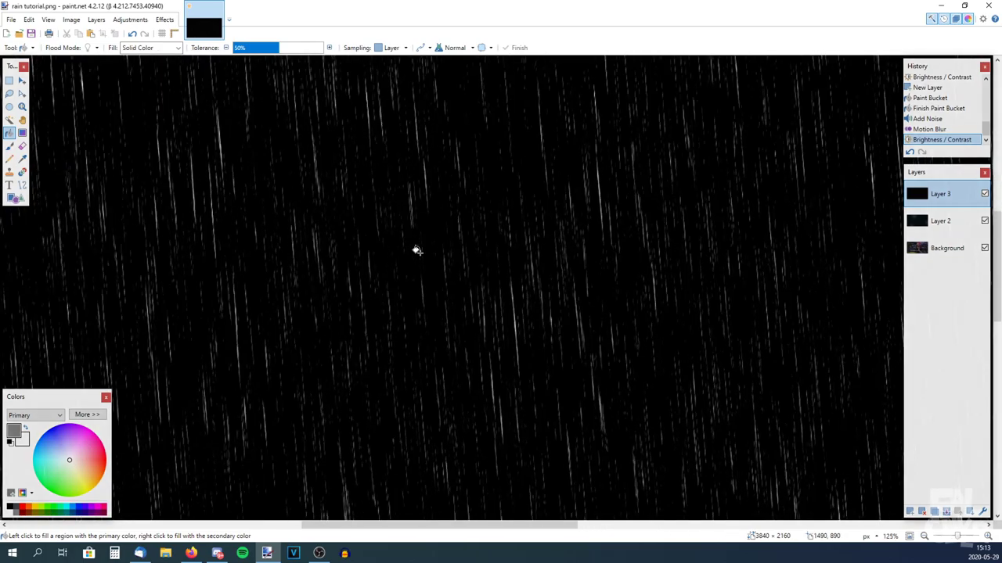
scroll(567, 243, "down", 3, "ctrl")
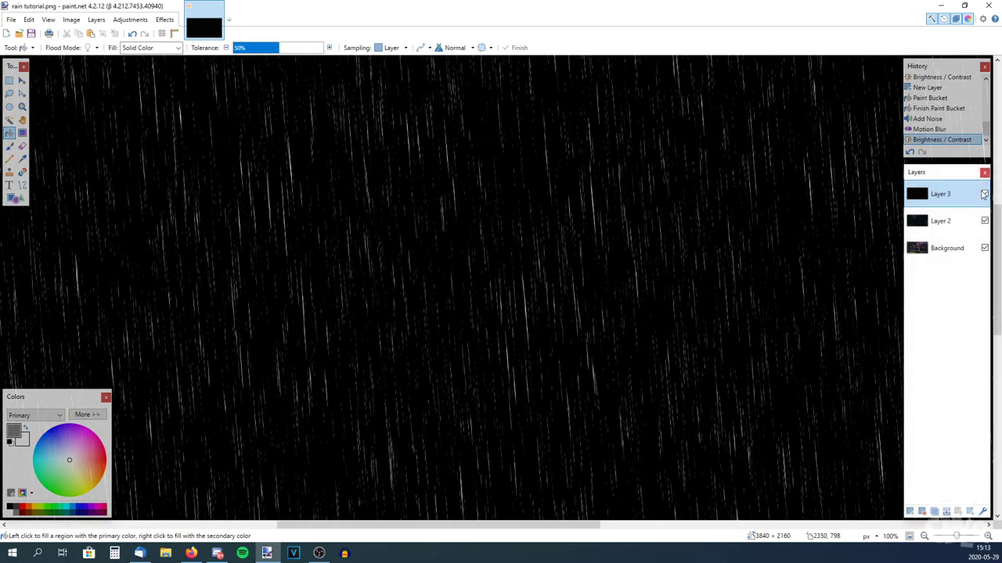
left_click(984, 194)
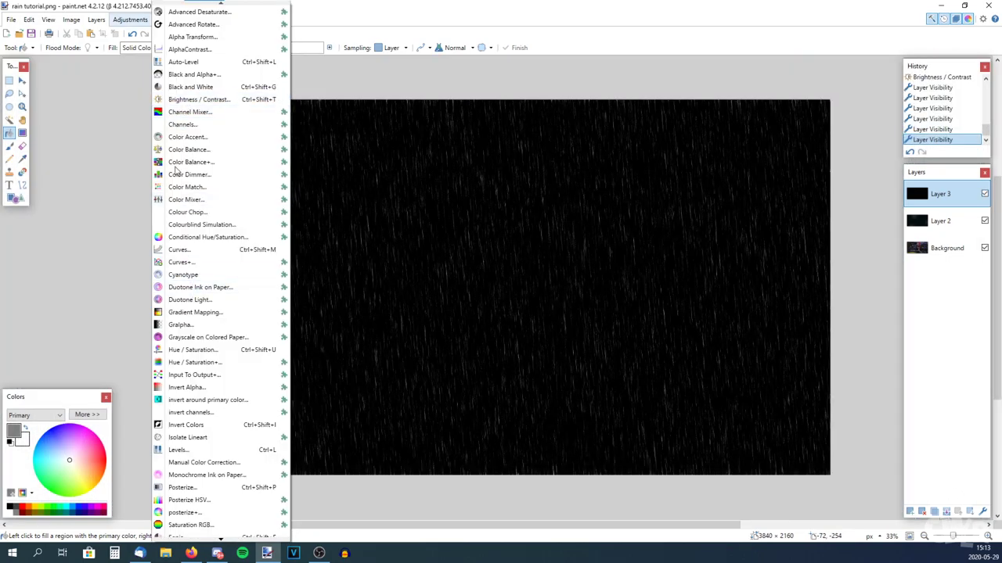
Step: Apply Color Balance+ to the streaks, then paint three soft white glow dabs on new Layer 4
left_click(176, 162)
left_click(517, 346)
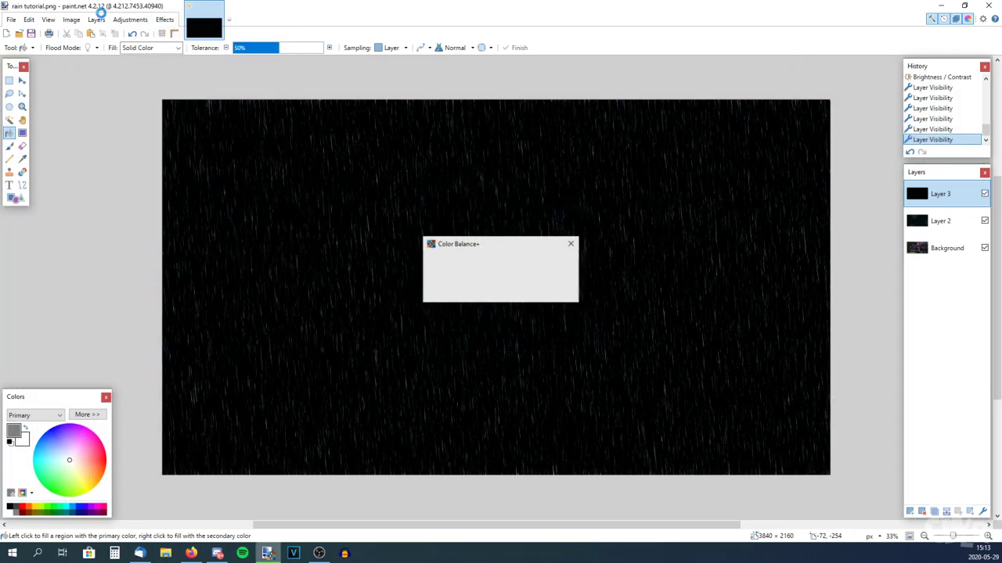
key("ctrl+shift+n")
left_click(9, 146)
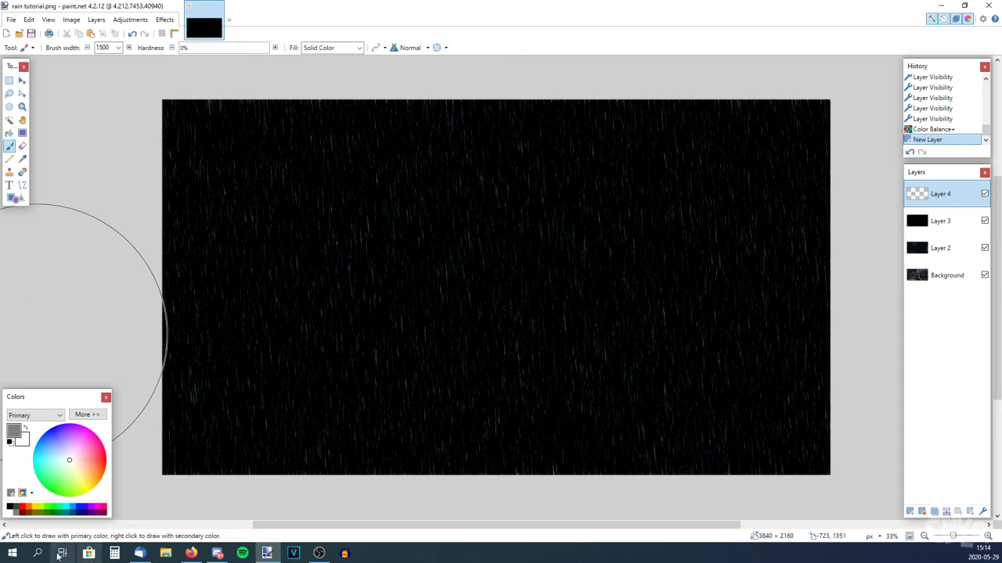
left_click(11, 513)
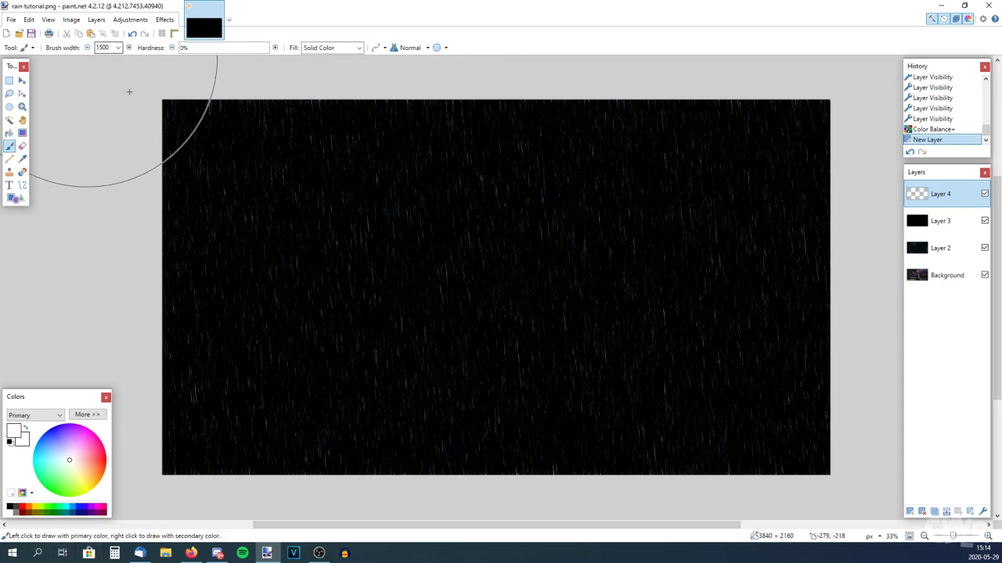
left_click(162, 290)
left_click(739, 491)
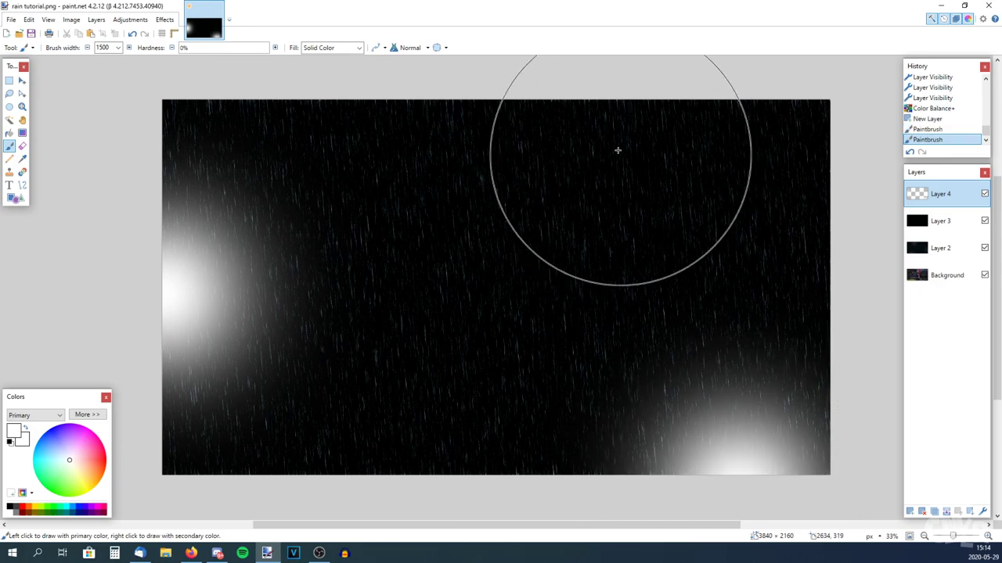
left_click(615, 60)
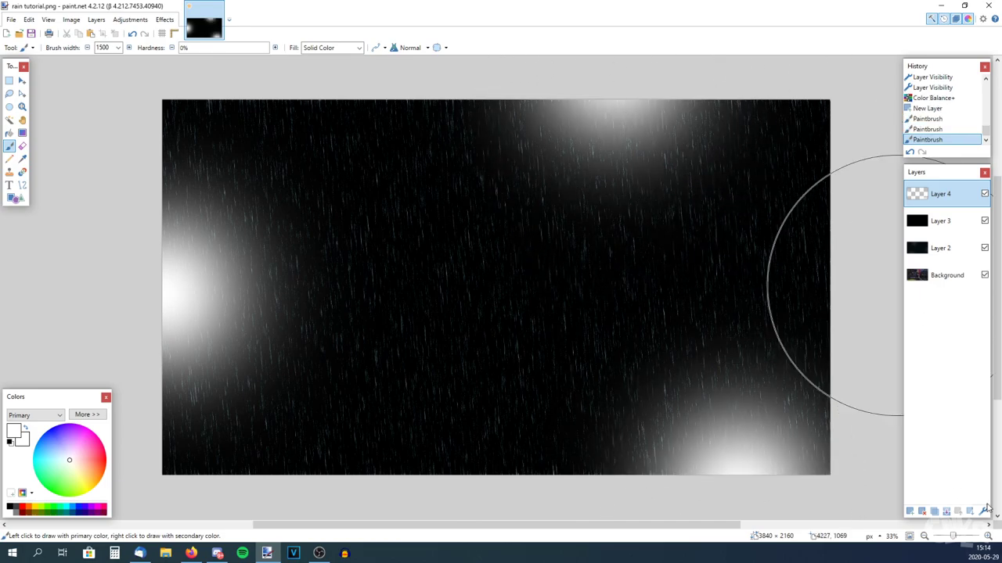
Step: Lower Layer 4's opacity to fade the glows and merge it down into Layer 3
left_click(982, 511)
left_click_drag(481, 303, 443, 305)
left_click(504, 325)
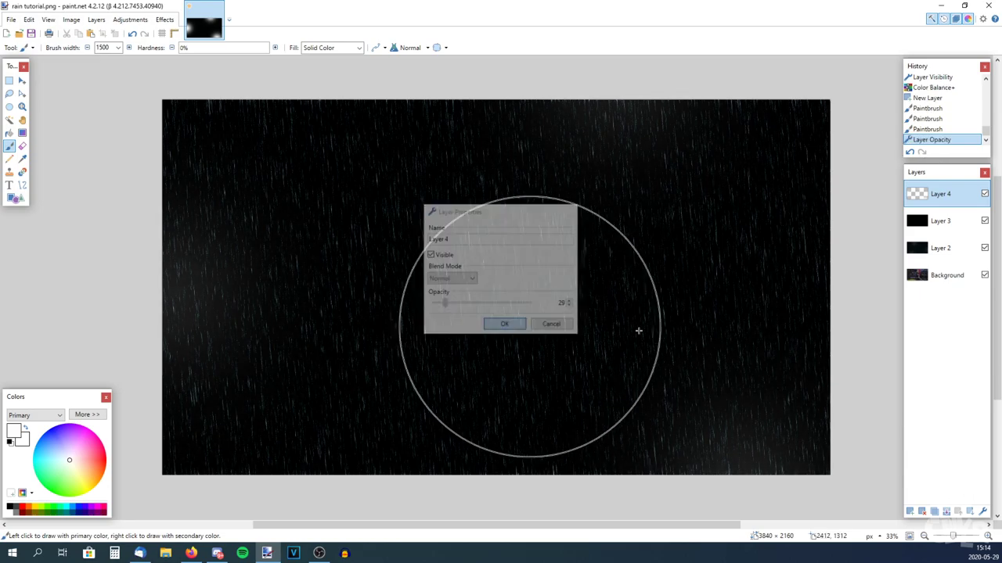
left_click(947, 511)
Step: Give Layer 3 a slight Brightness / Contrast lift
left_click(130, 19)
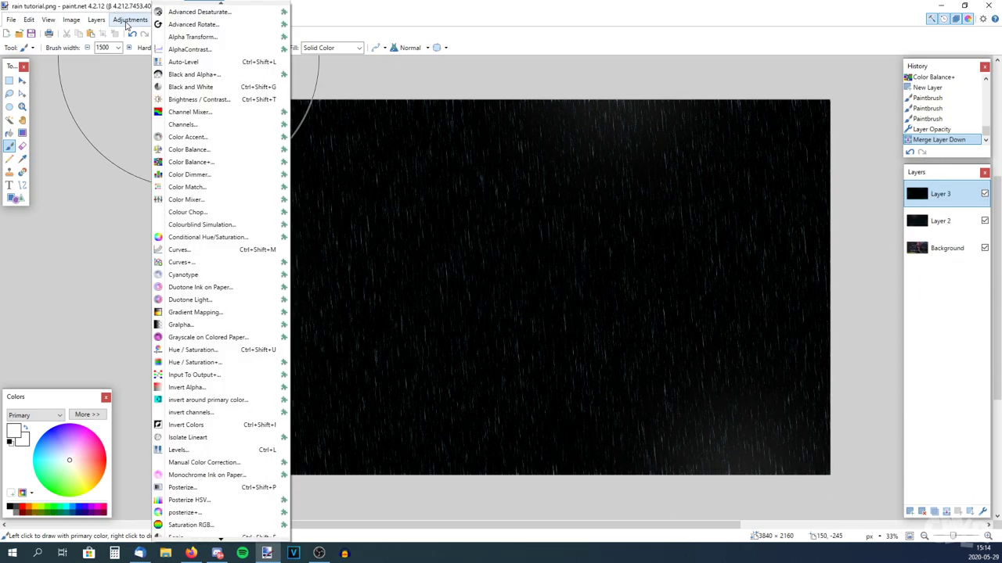
left_click(205, 100)
left_click_drag(502, 228, 137, 211)
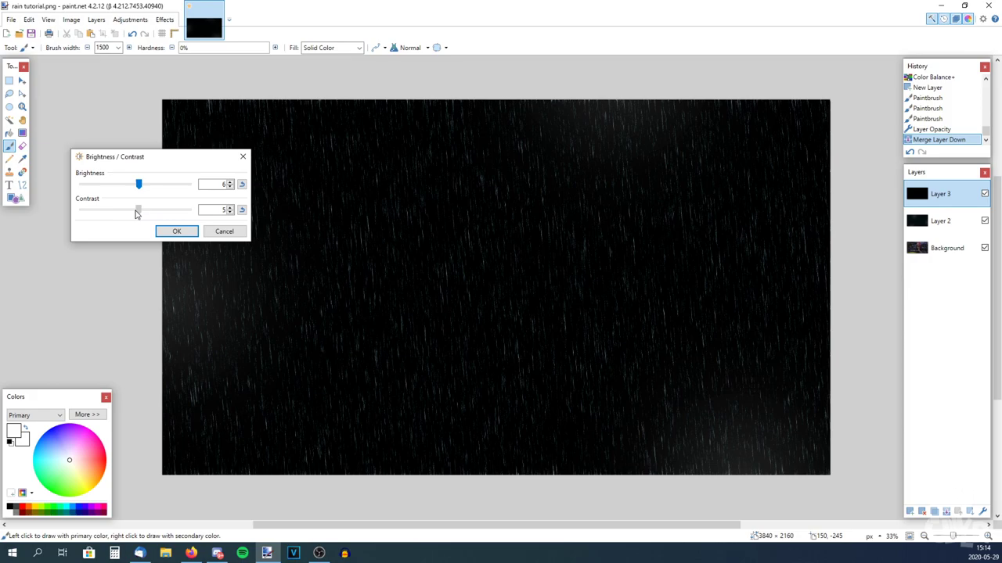
left_click(175, 232)
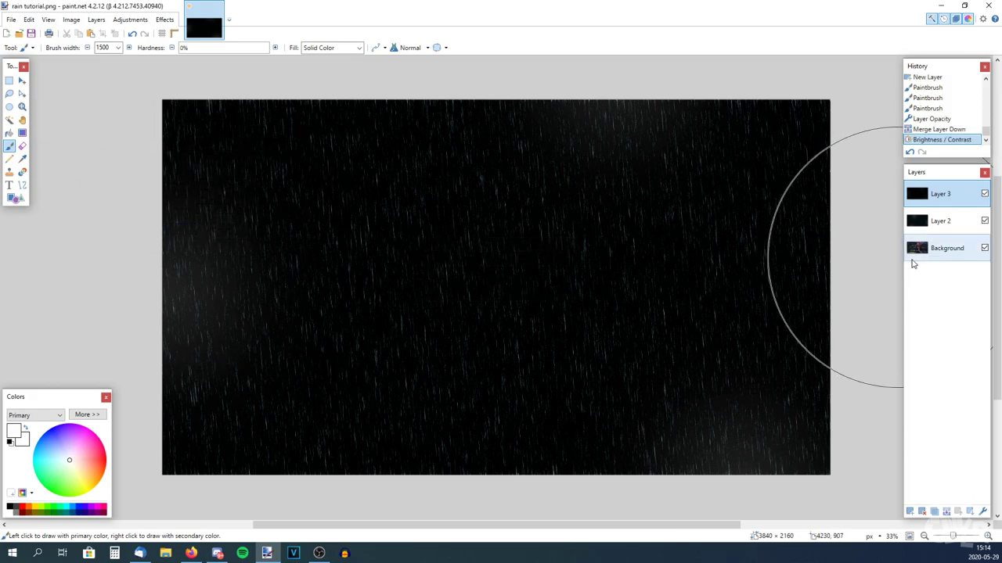
Step: Move Layer 3 below Layer 2 and toggle both rain layers' visibility to compare them
left_click_drag(925, 199, 932, 223)
left_click(945, 194)
left_click(983, 196)
left_click(983, 196)
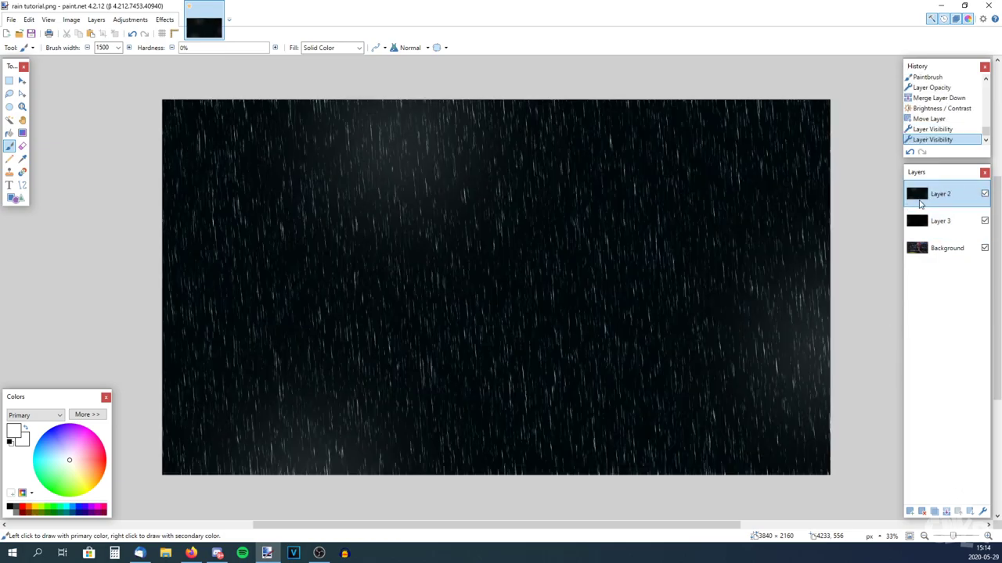
left_click(955, 221)
left_click(985, 222)
left_click(984, 221)
left_click(985, 194)
left_click(984, 222)
left_click(984, 221)
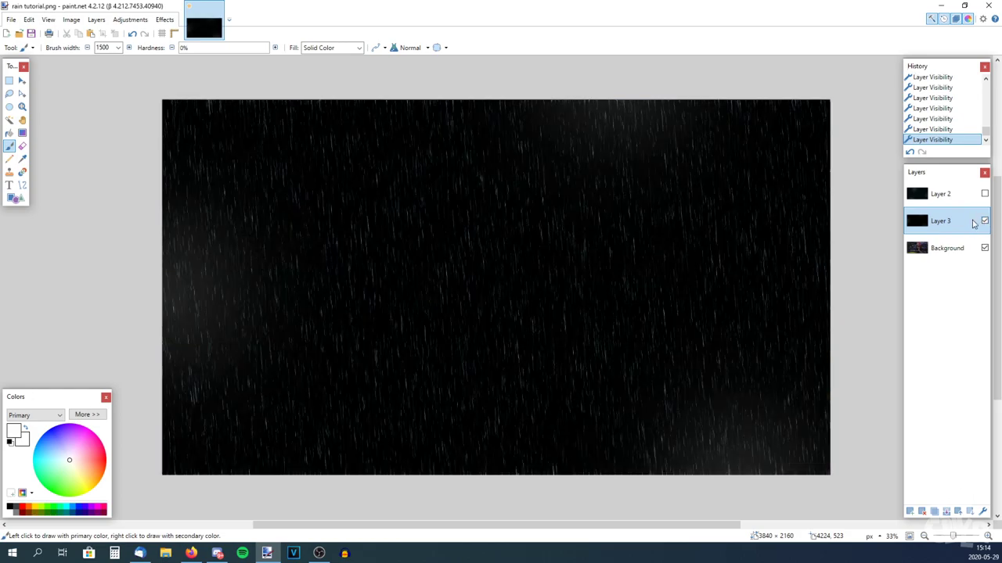
left_click(985, 194)
left_click(966, 198)
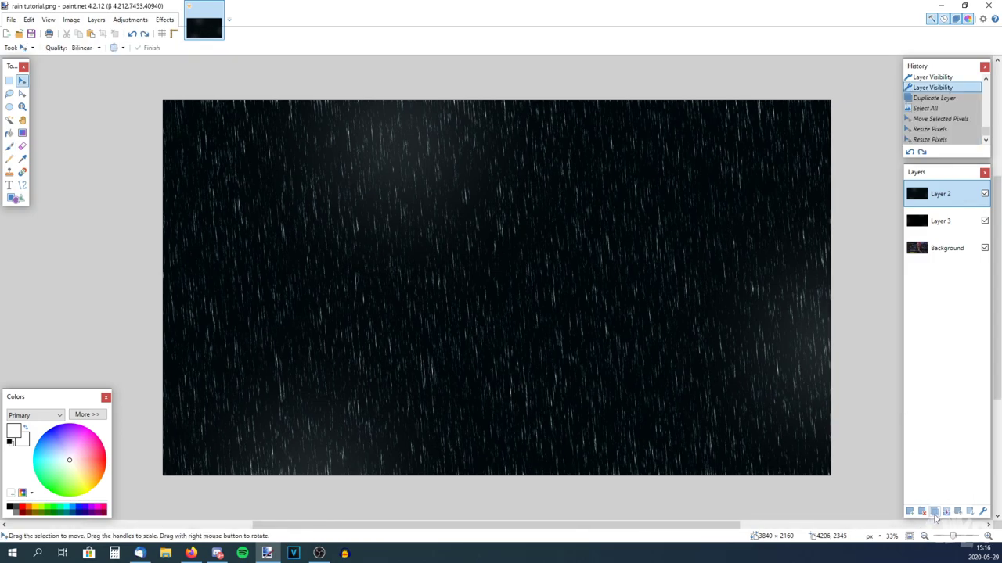
Step: Duplicate Layer 2 and enlarge the copy to 1.60 zoom with a slight pan
left_click(934, 512)
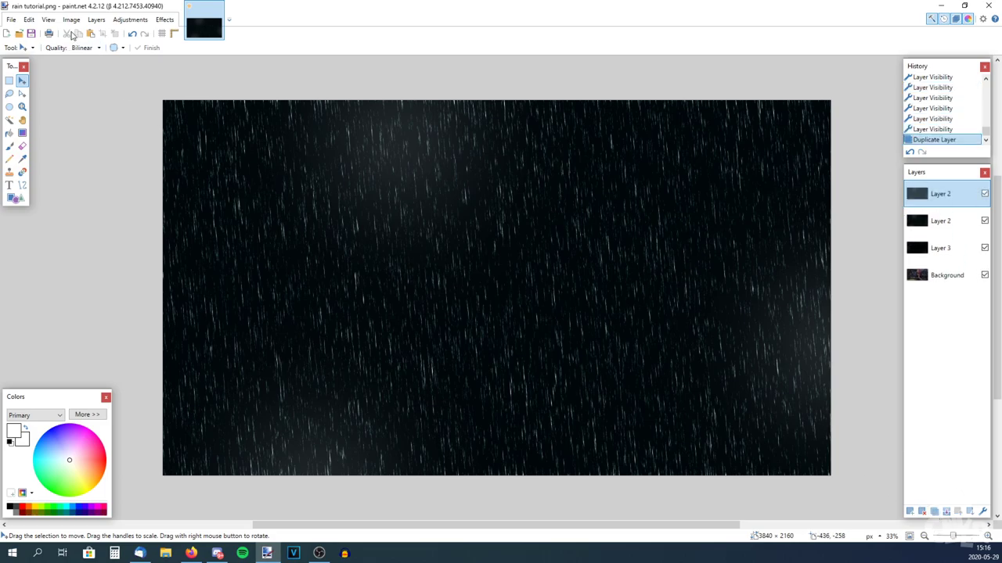
left_click(96, 20)
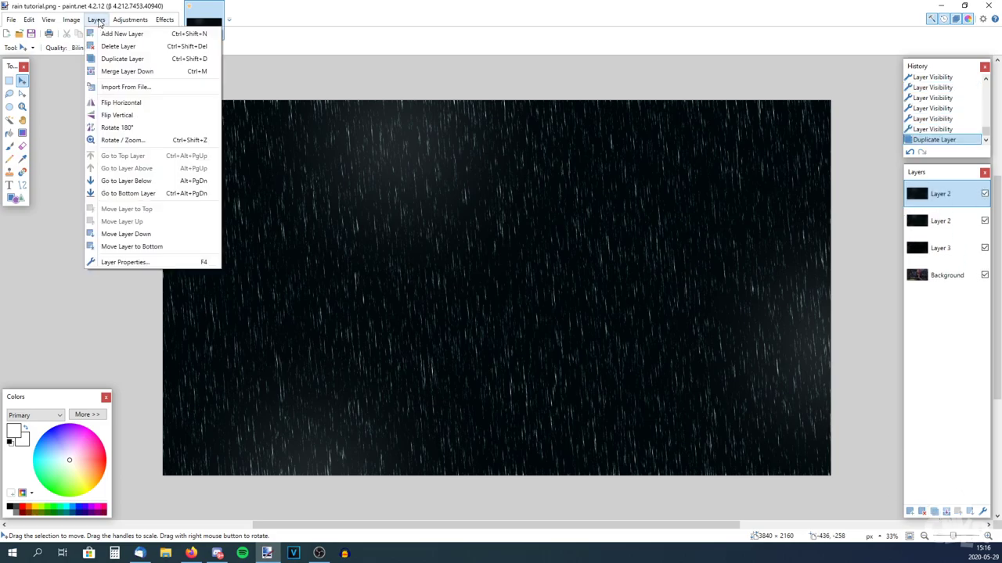
left_click(138, 141)
left_click_drag(460, 177, 164, 155)
left_click_drag(138, 253, 135, 248)
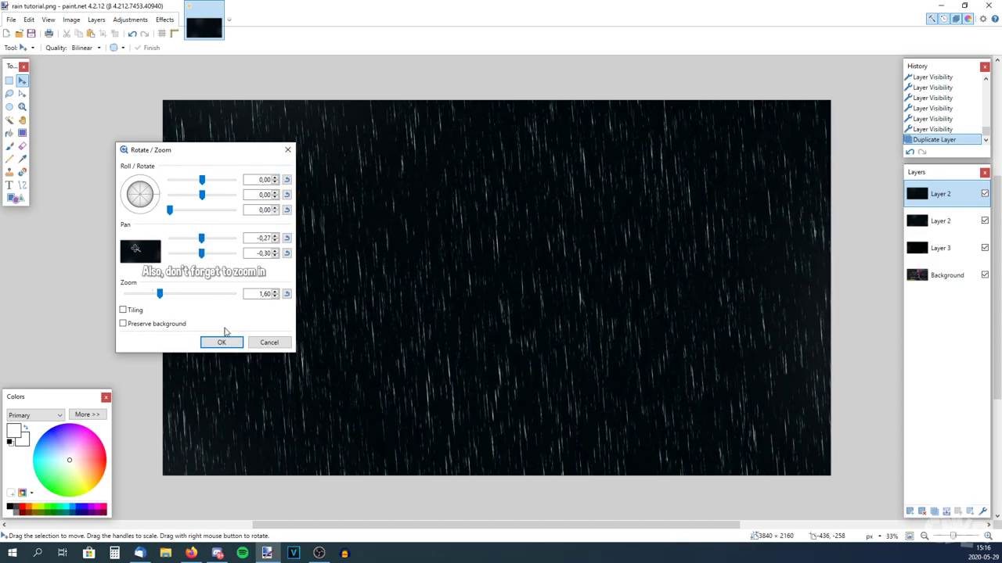
left_click(223, 343)
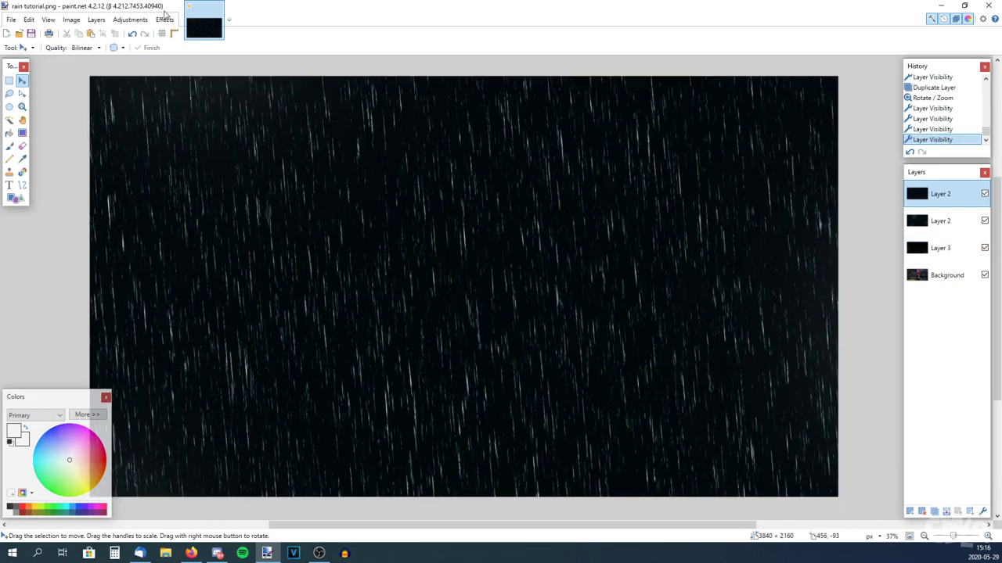
left_click(164, 19)
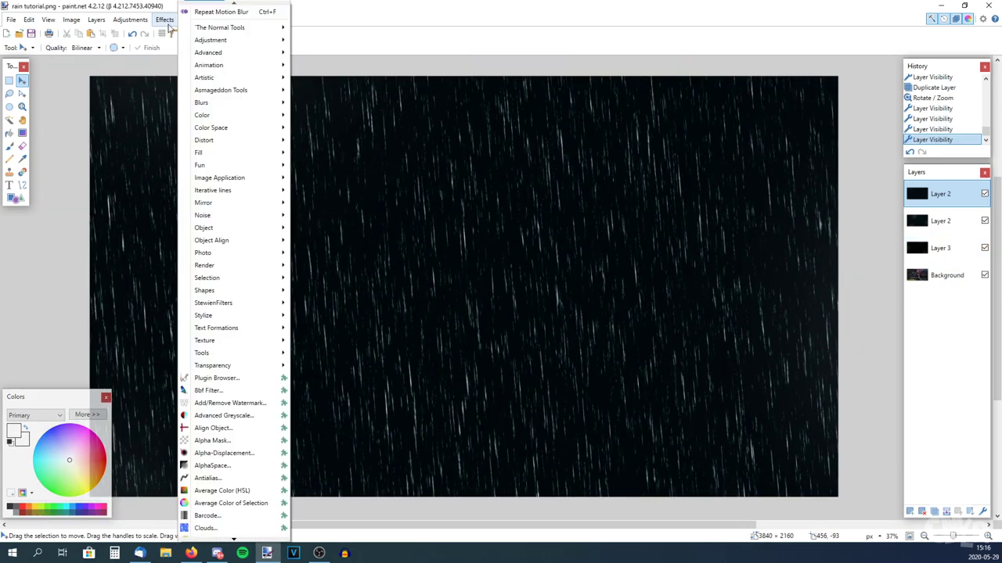
Step: Apply Glow with radius 11 and brightness -10 to the top Layer 2
mouse_move(223, 257)
left_click(164, 19)
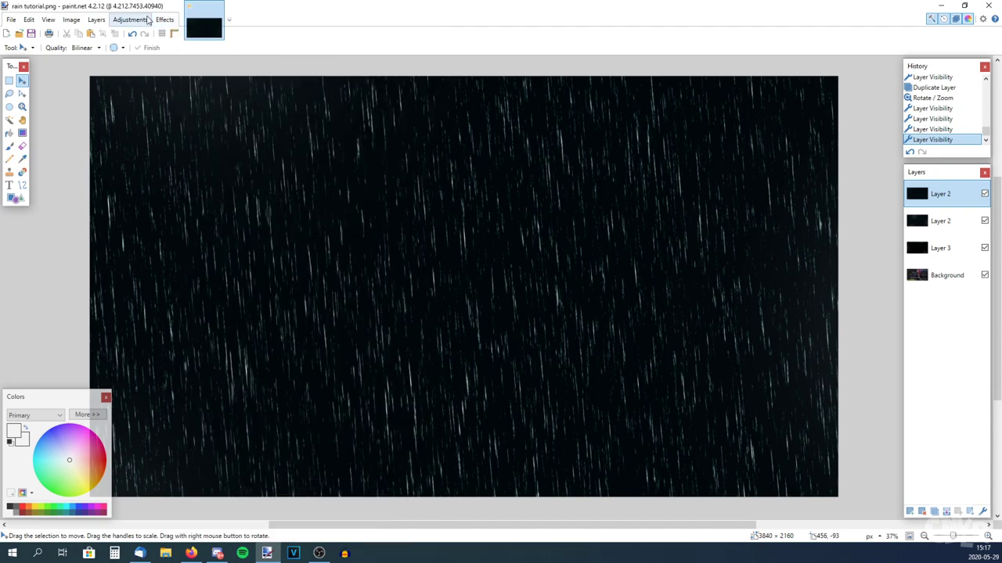
left_click(165, 20)
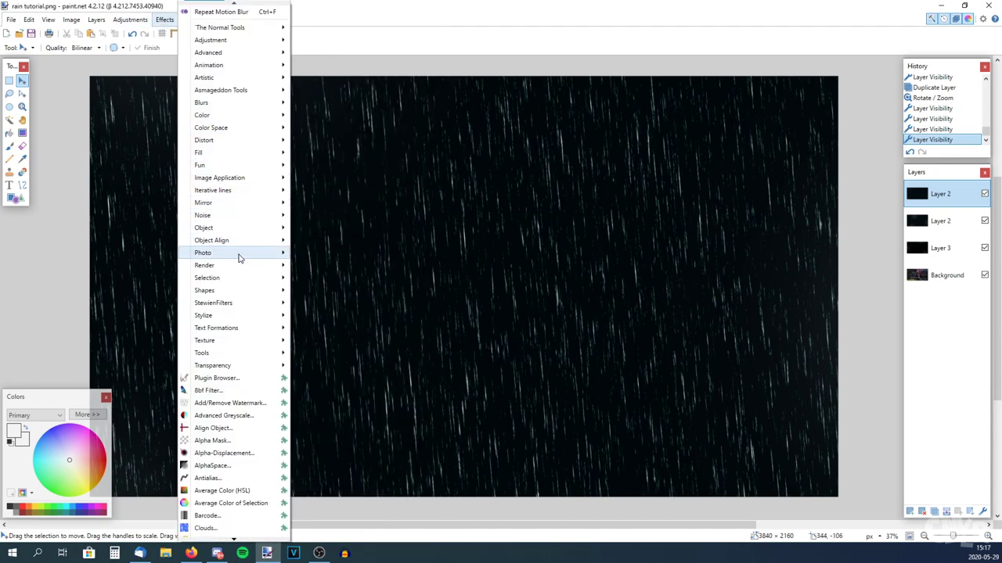
mouse_move(235, 255)
left_click(427, 208)
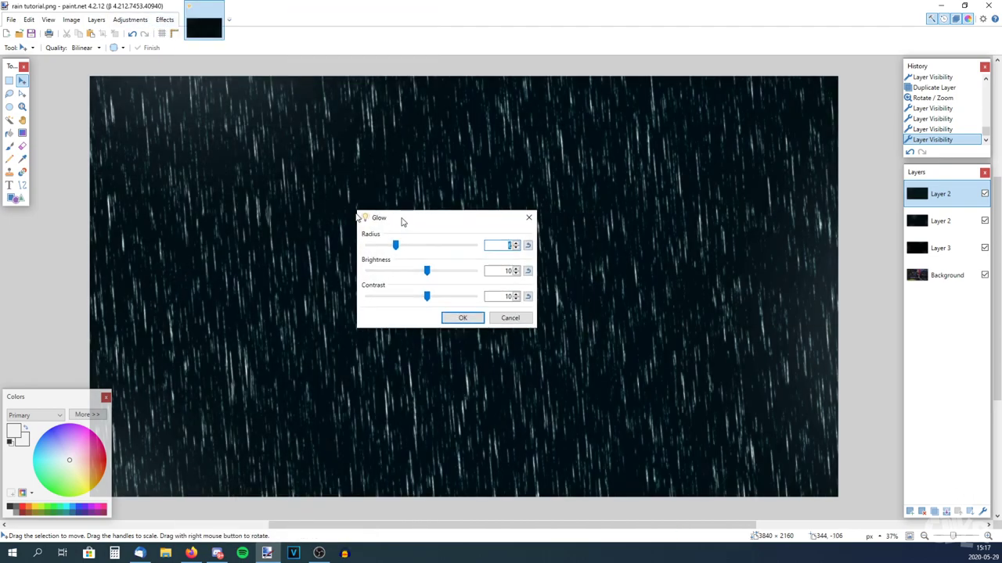
left_click_drag(236, 248, 187, 249)
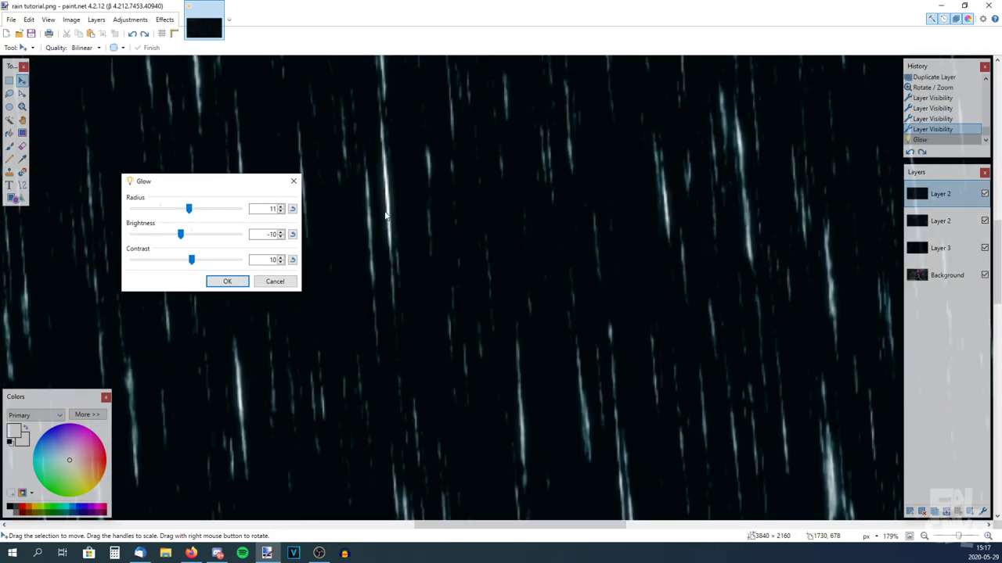
left_click(232, 281)
Step: Repeat the Glow on the second Layer 2 and Layer 3, then open the top Layer 2's properties
scroll(397, 344, "down", 6)
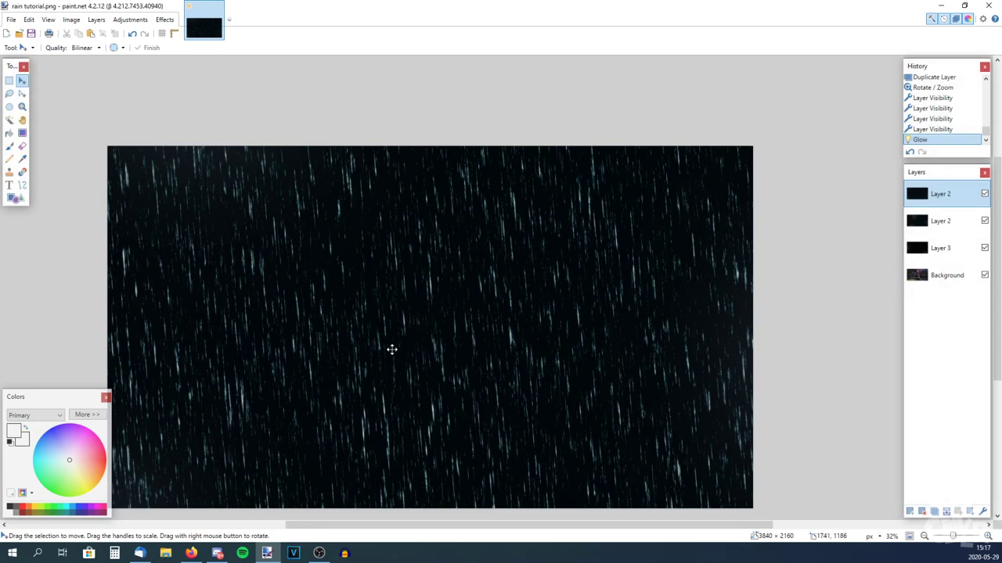
left_click(918, 220)
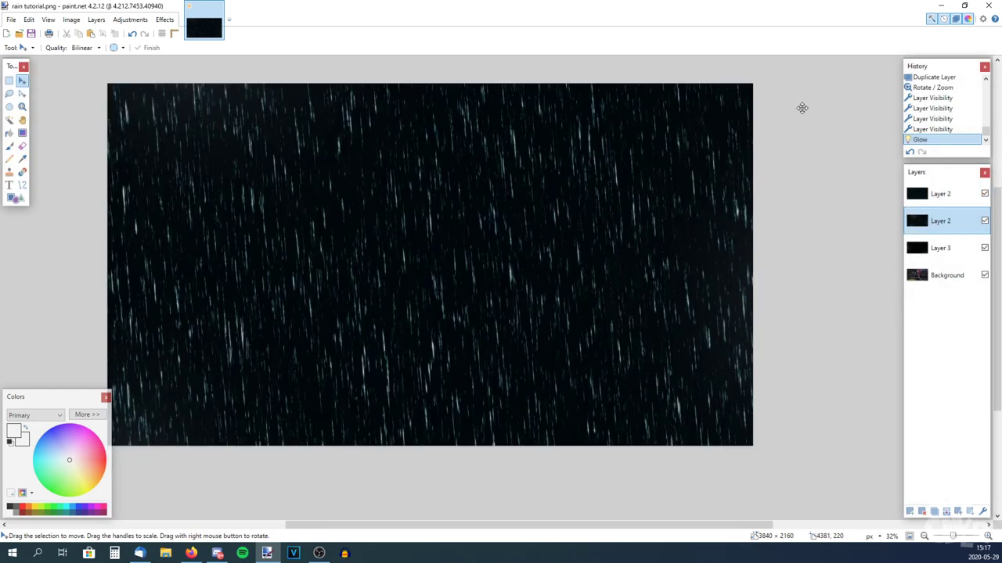
left_click(163, 20)
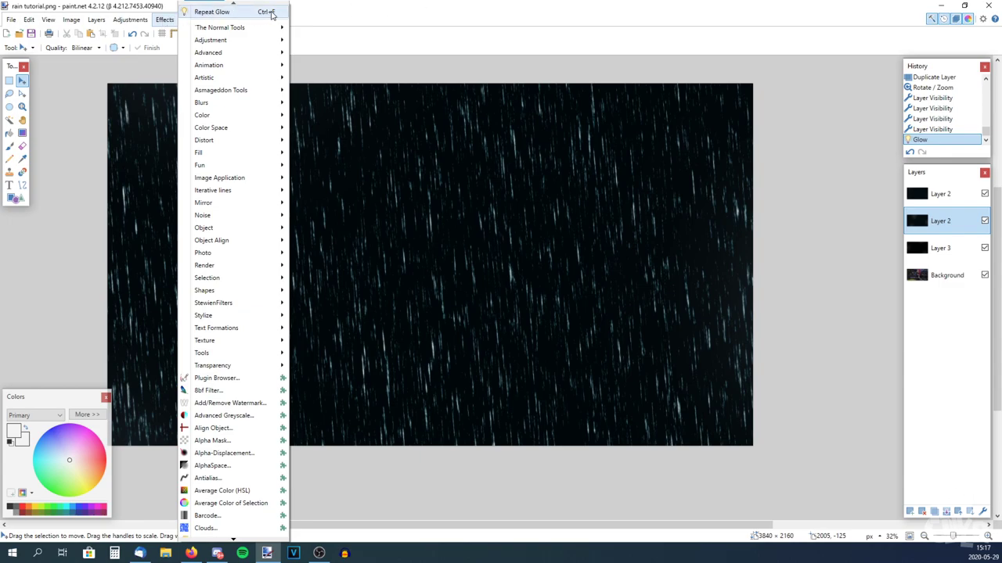
key("ctrl+f")
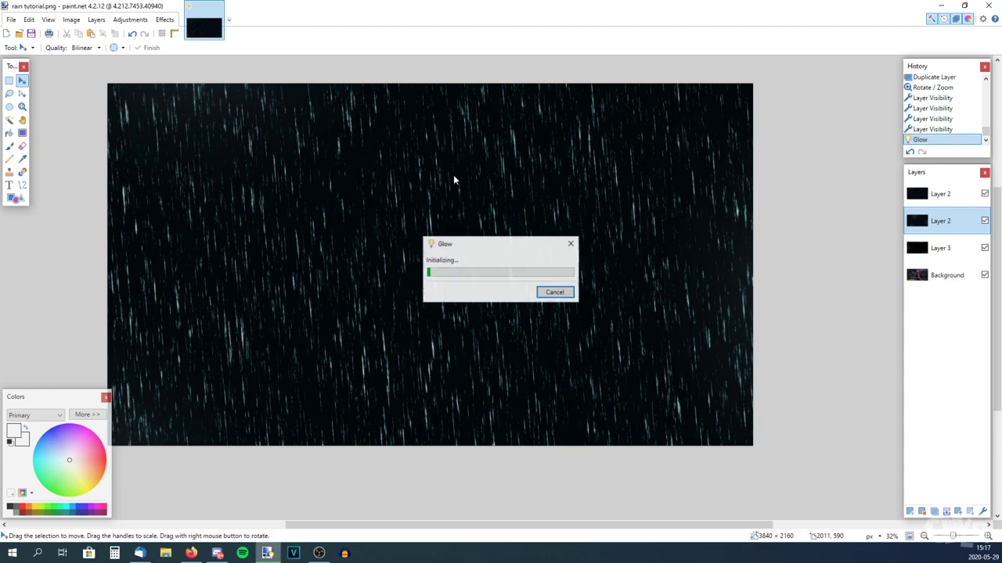
left_click(931, 250)
key("ctrl+f")
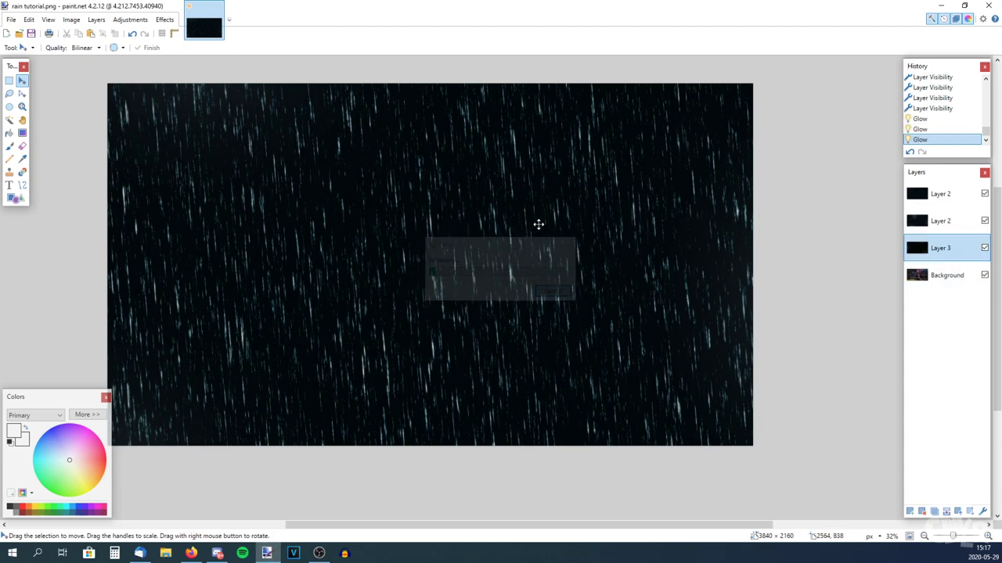
left_click(967, 220)
left_click(953, 197)
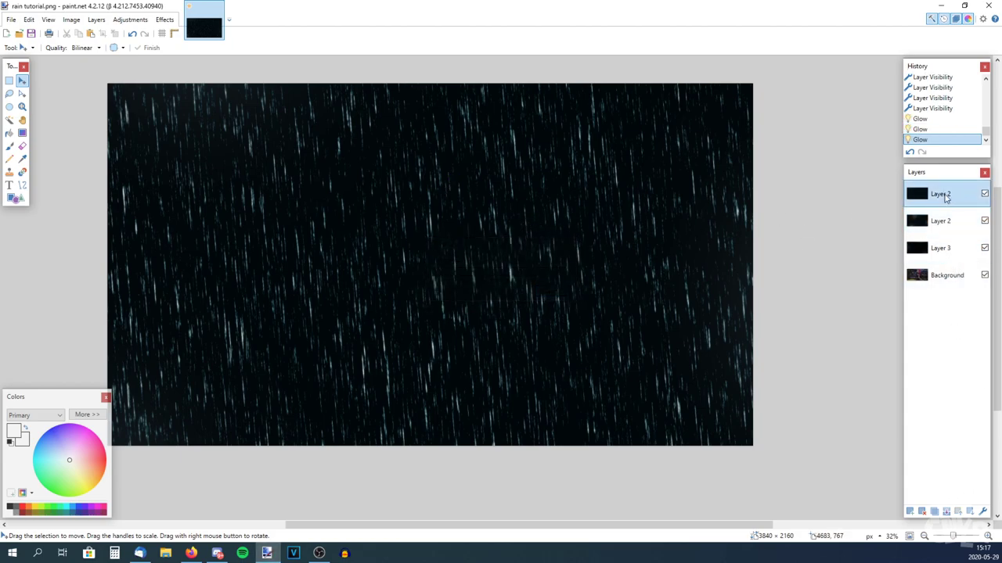
left_click(982, 511)
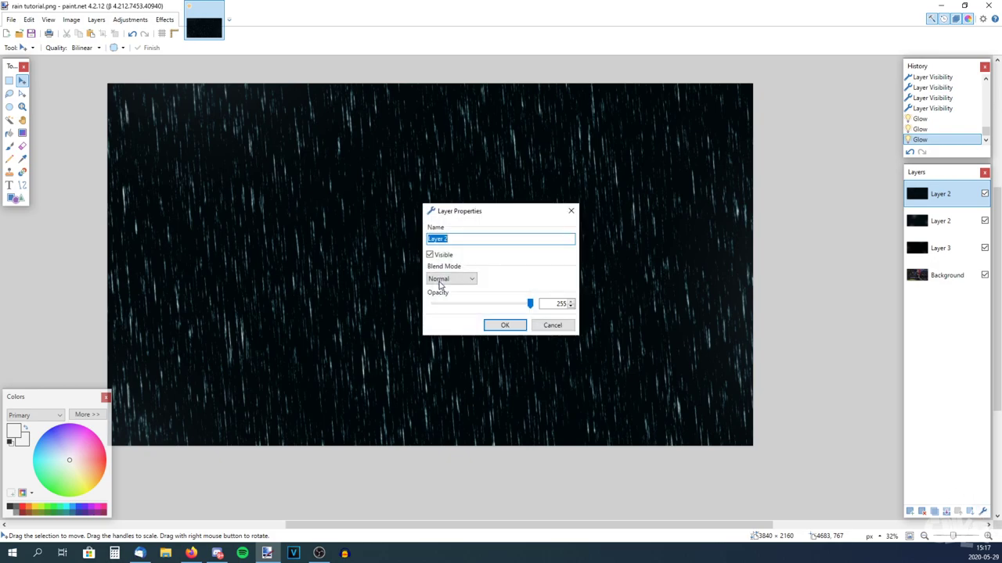